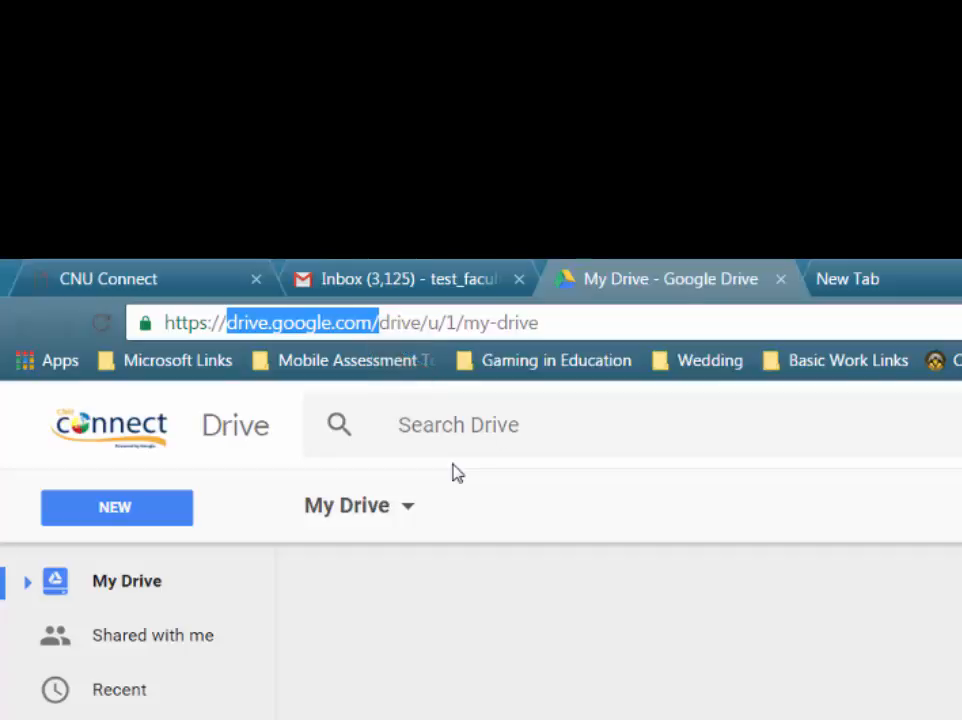
# Go to Google Drive and create a folder named 'Biology 101' in My Drive
pyautogui.click(370, 277)
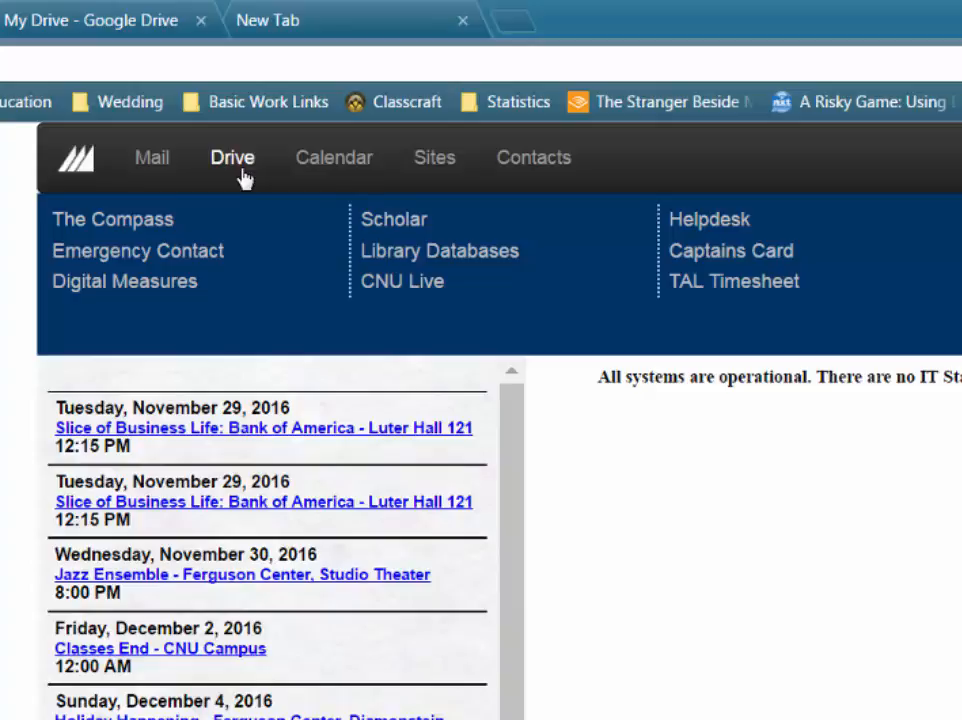
pyautogui.click(236, 160)
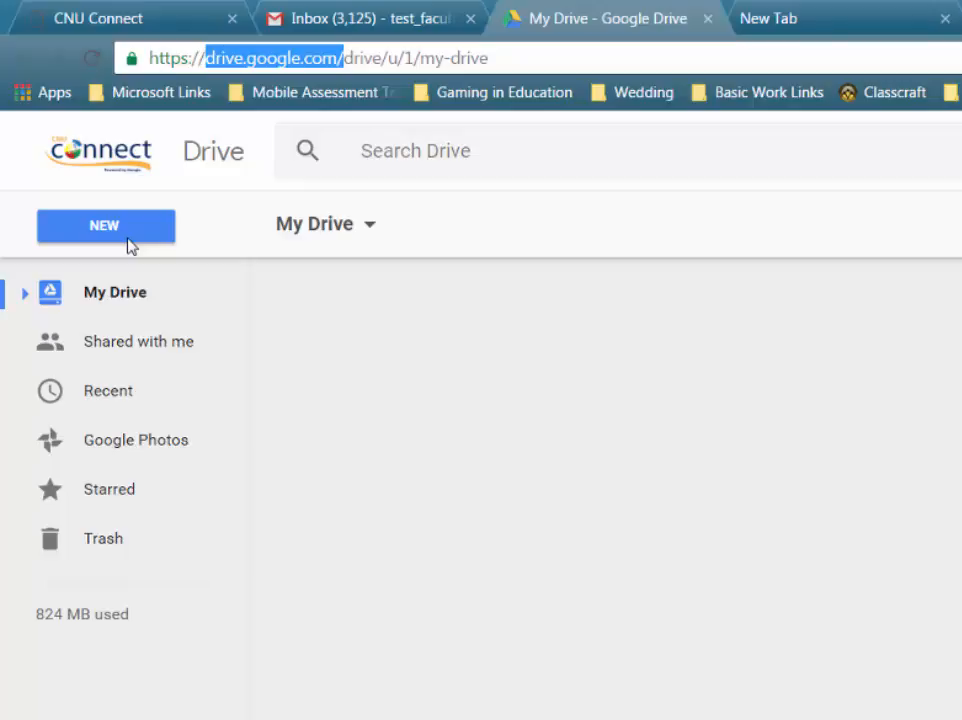
pyautogui.click(128, 245)
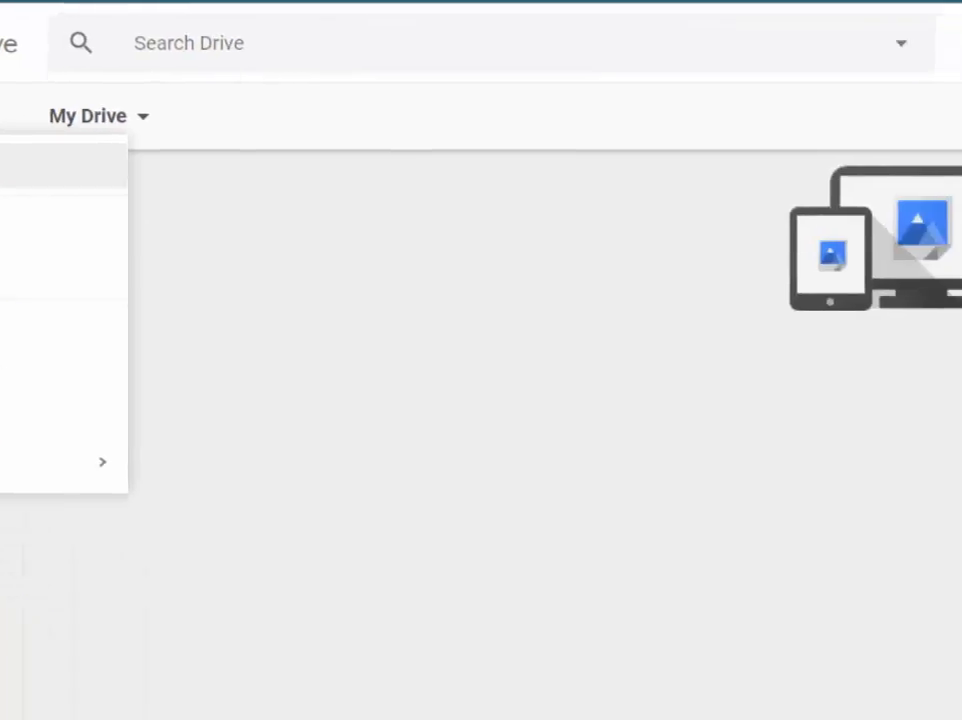
pyautogui.click(139, 283)
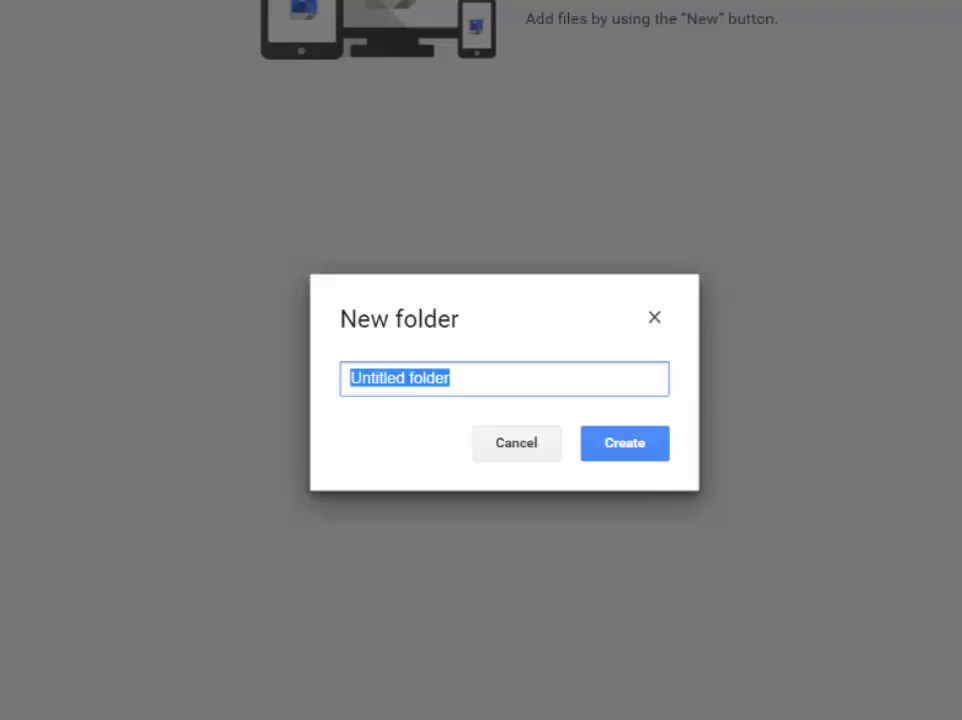
pyautogui.write('Biolog')
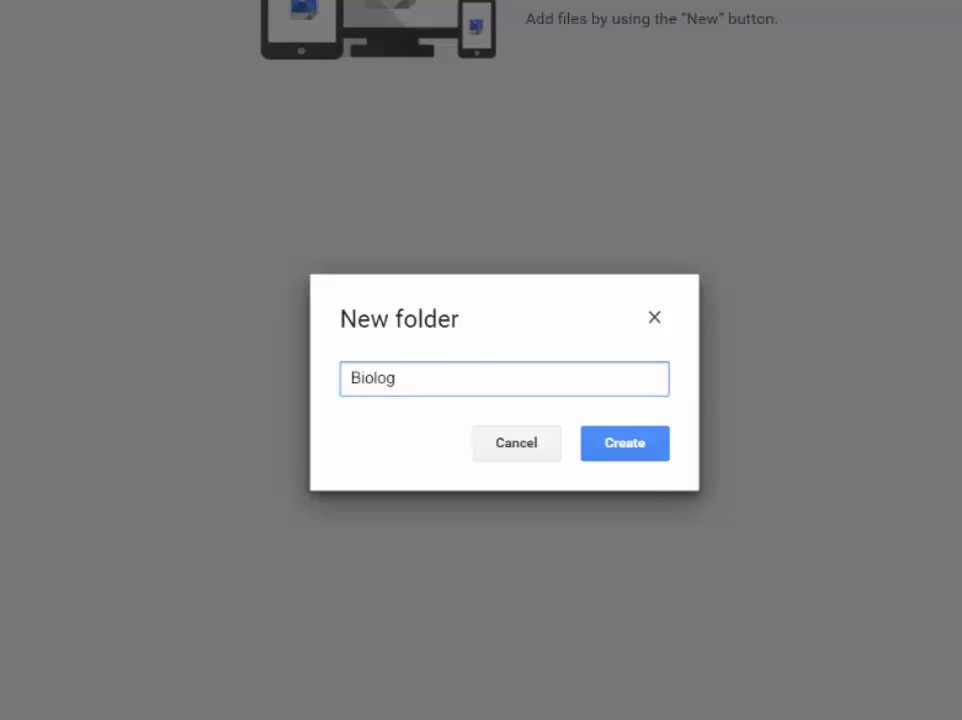
pyautogui.write('y 101')
pyautogui.click(636, 450)
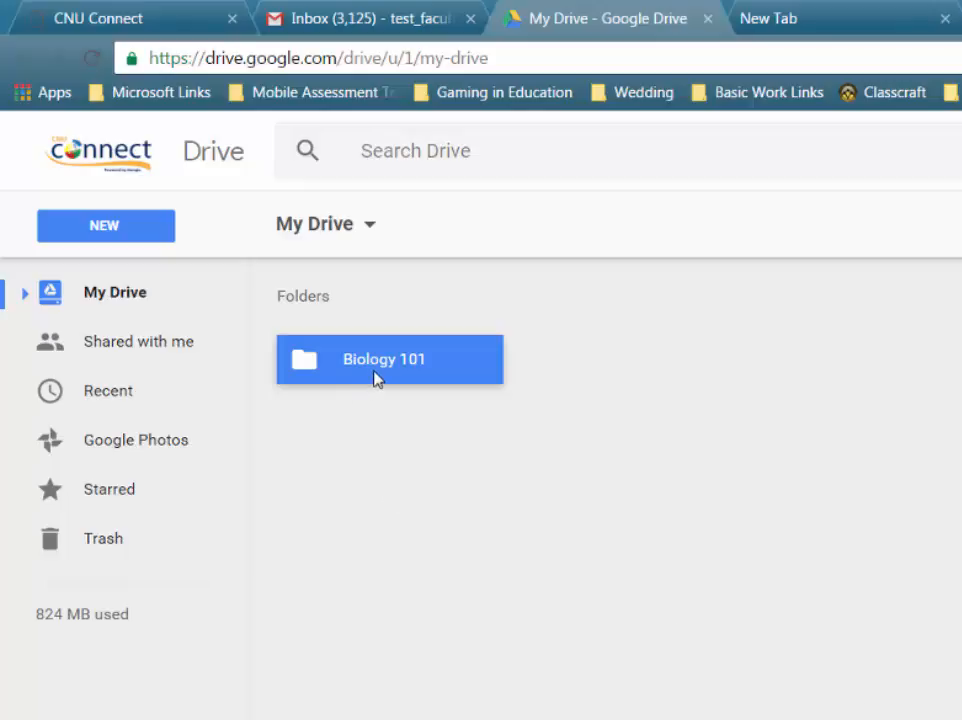
# Inside Biology 101, create a 'Week 1' subfolder and open it
pyautogui.doubleClick(376, 376)
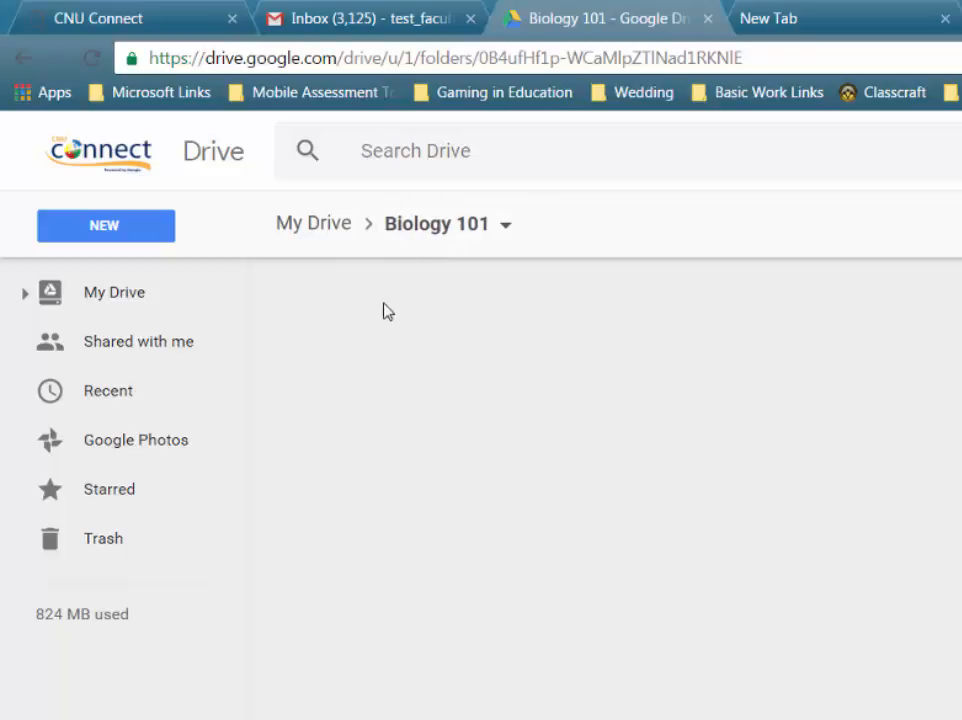
pyautogui.click(137, 231)
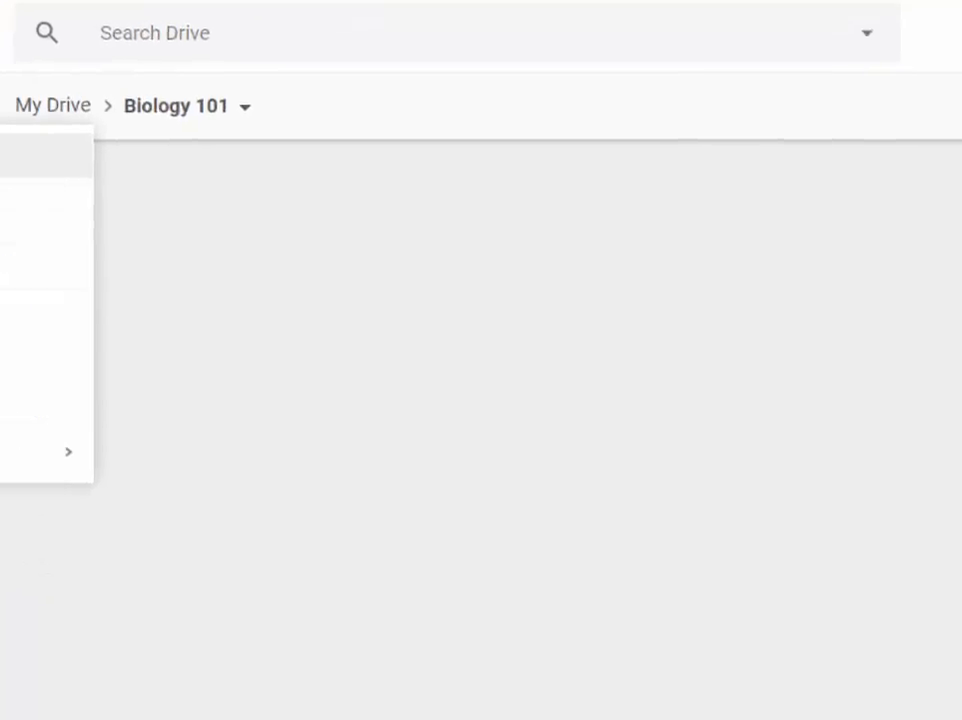
pyautogui.click(146, 281)
pyautogui.write('Week 1')
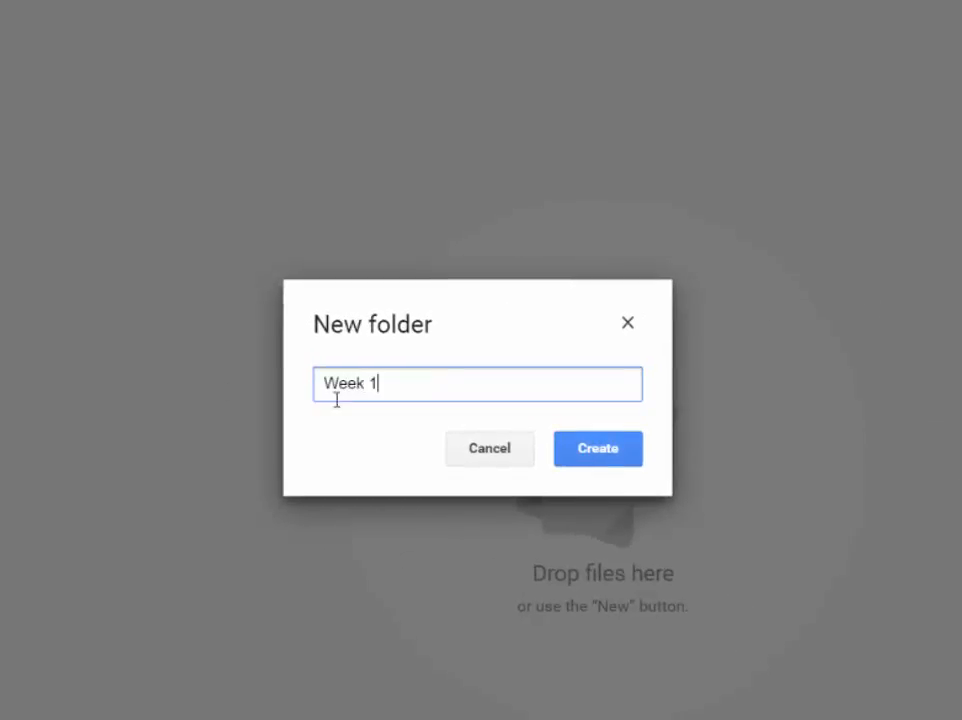
pyautogui.click(603, 459)
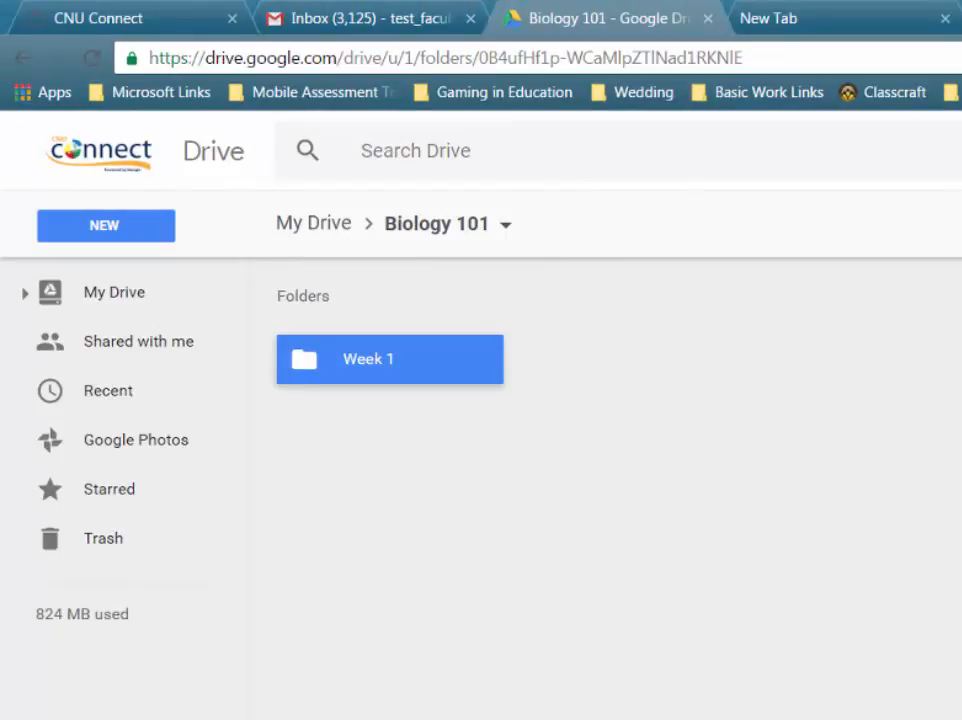
pyautogui.doubleClick(404, 376)
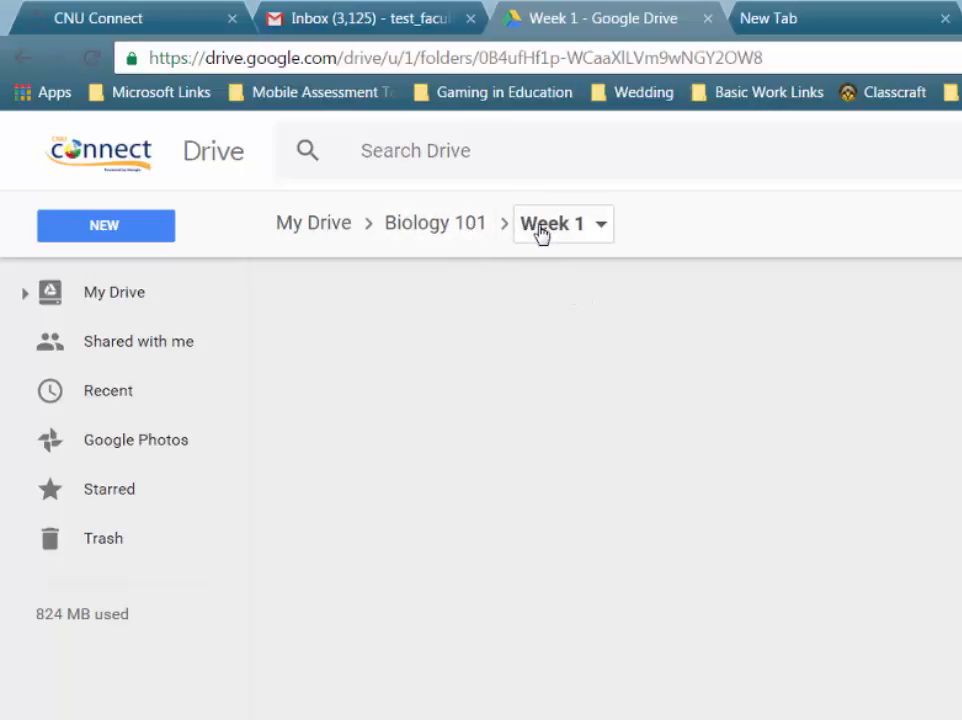
# Navigate via the breadcrumbs from Week 1 up through Biology 101 to My Drive
pyautogui.click(440, 224)
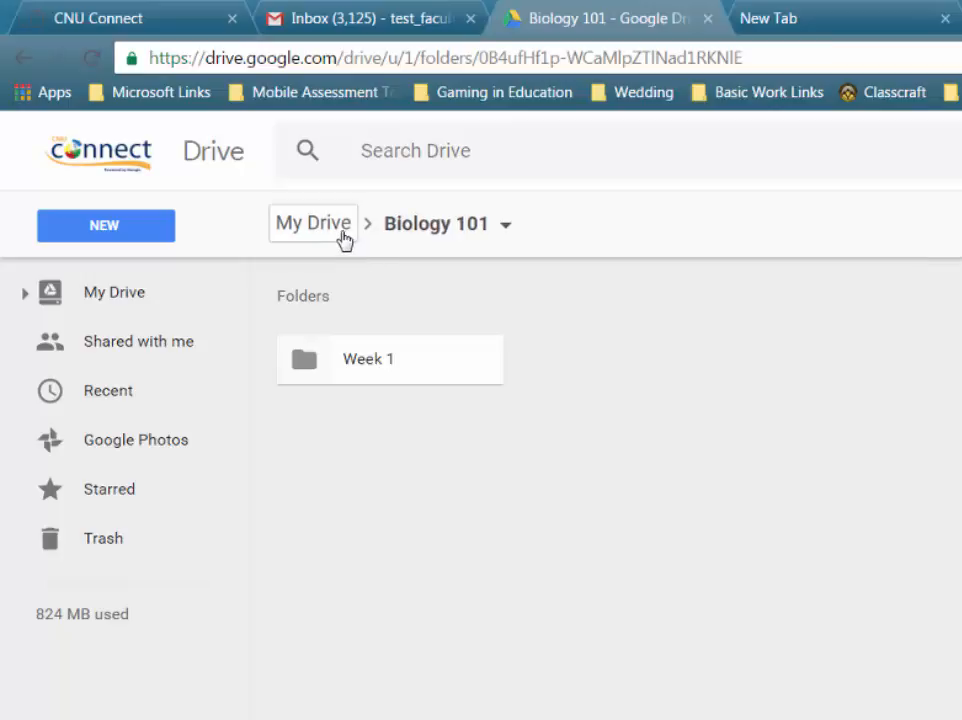
pyautogui.click(341, 235)
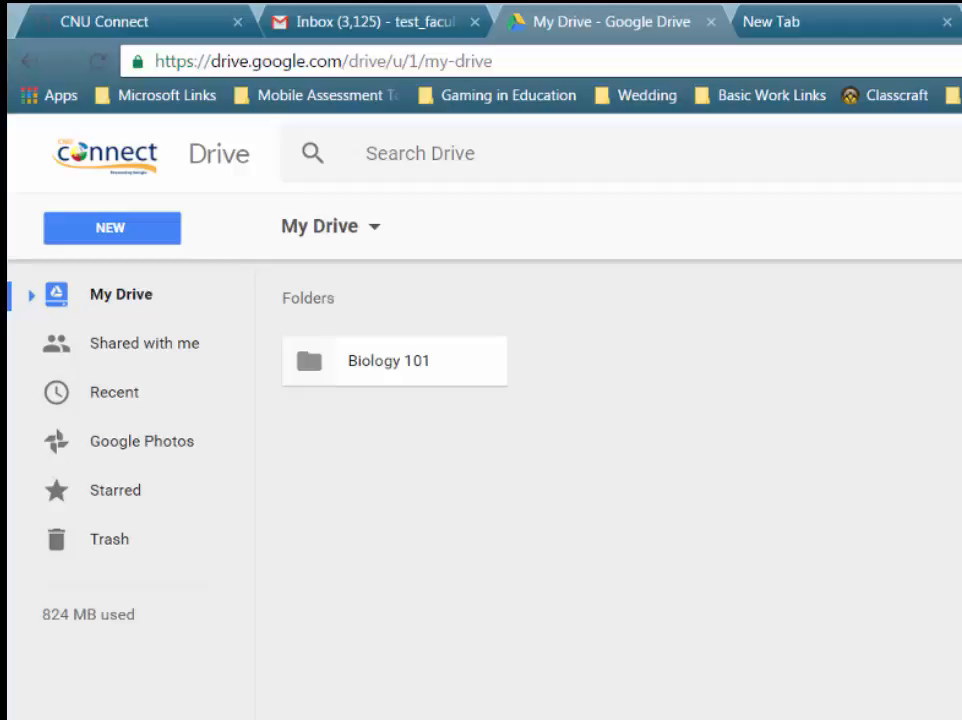
# Upload the BestPracticeWritingMultipleChoice PDF from Documents to My Drive
pyautogui.click(112, 229)
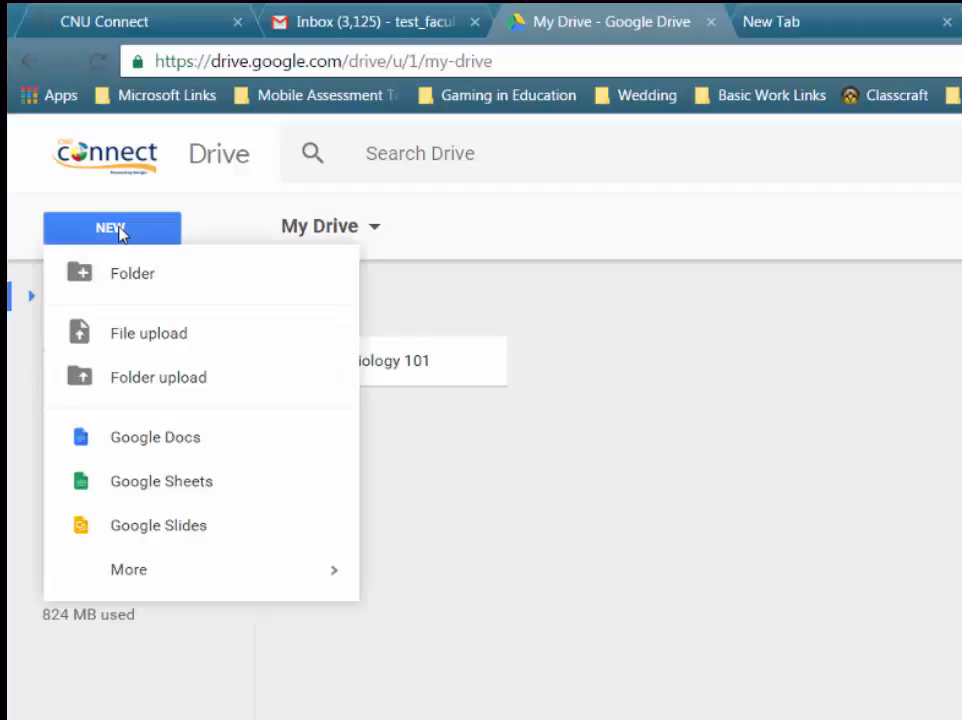
pyautogui.click(189, 341)
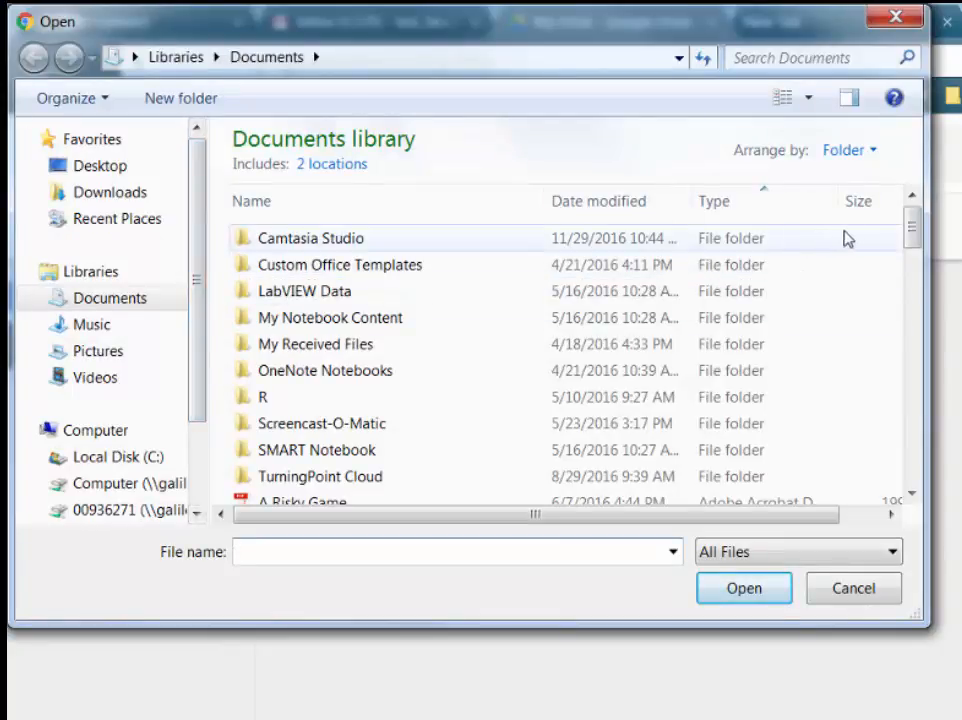
pyautogui.moveTo(910, 232); pyautogui.dragTo(920, 278)
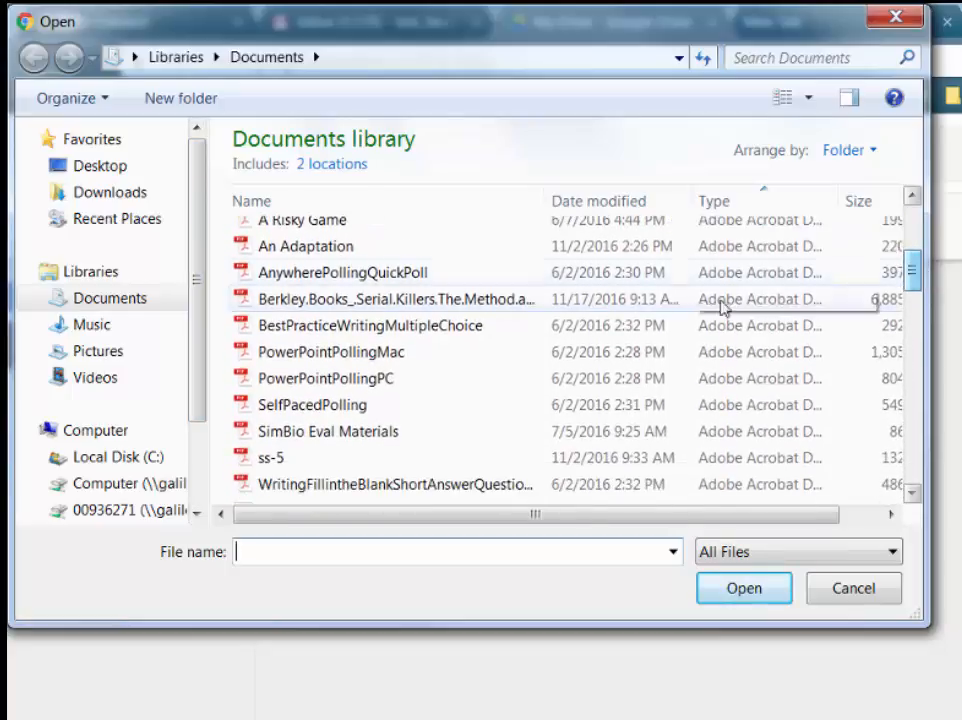
pyautogui.click(311, 325)
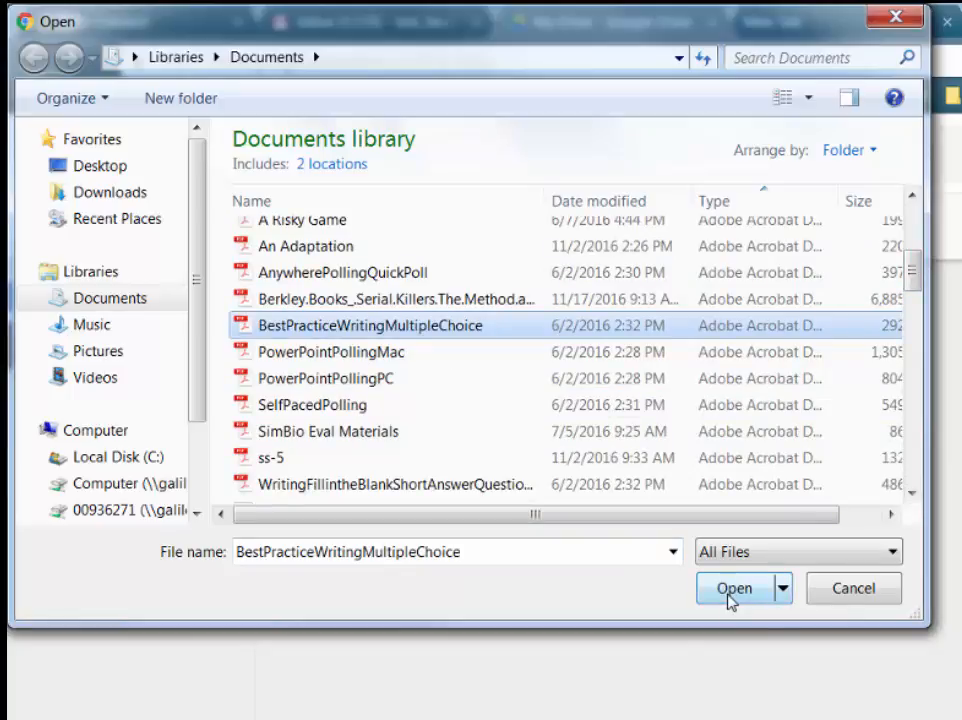
pyautogui.click(733, 590)
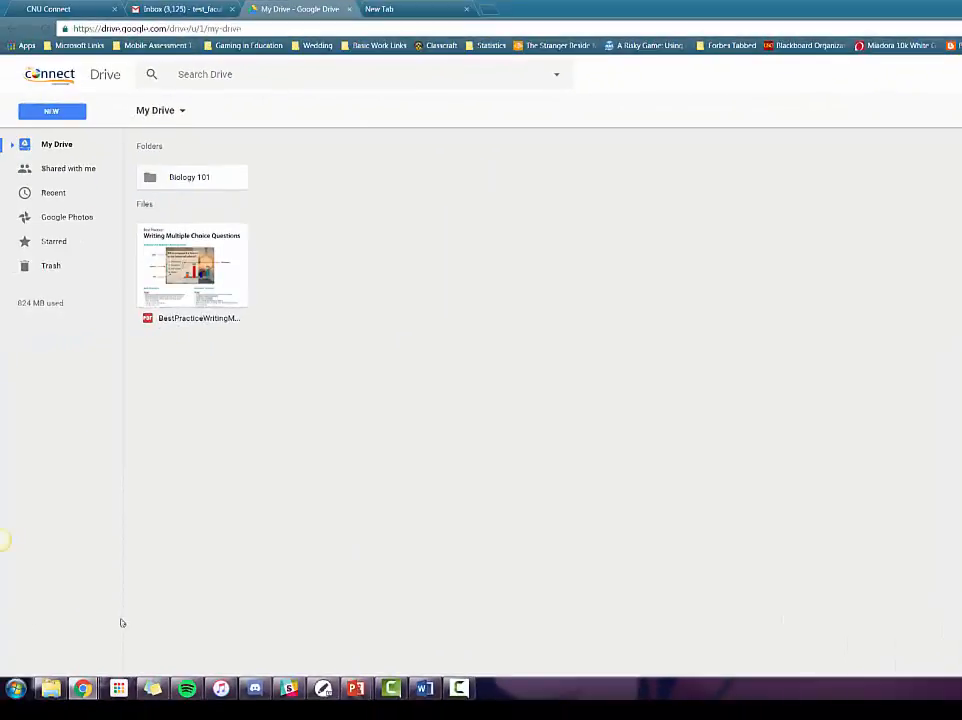
# Drag the Gaming in Education presentation from the Documents window into My Drive
pyautogui.moveTo(50, 688)
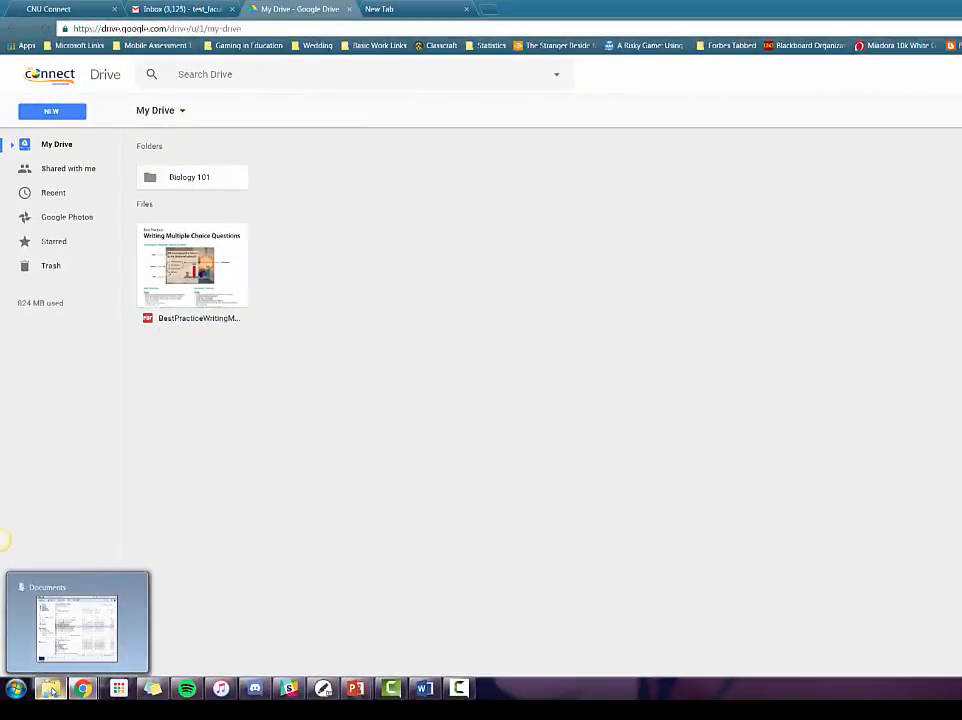
pyautogui.click(72, 623)
pyautogui.moveTo(500, 153); pyautogui.dragTo(925, 103)
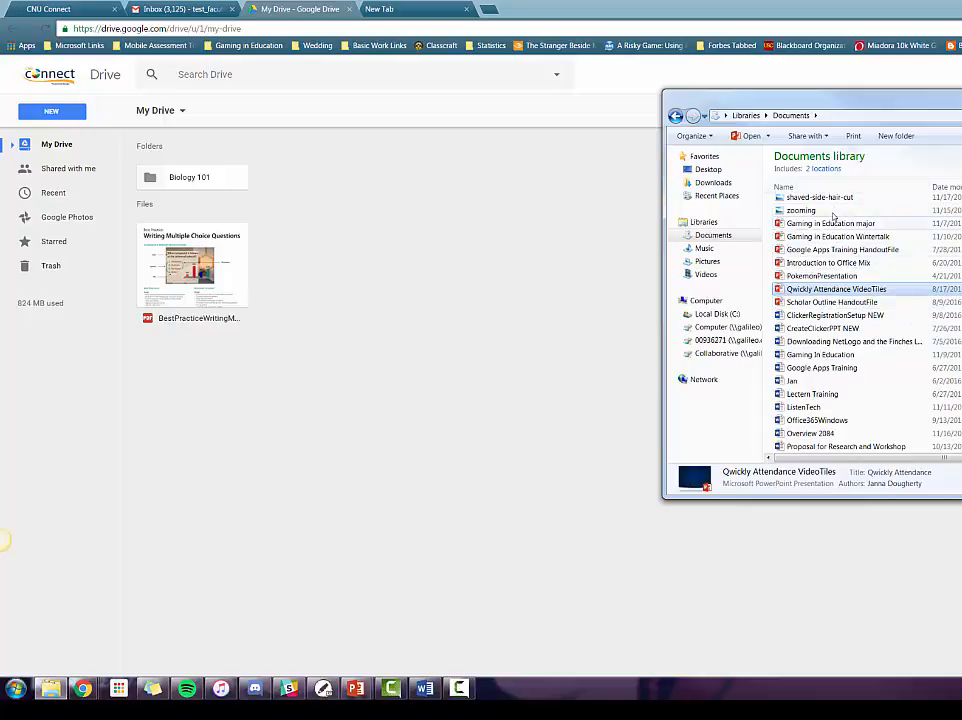
pyautogui.moveTo(816, 226); pyautogui.dragTo(371, 398)
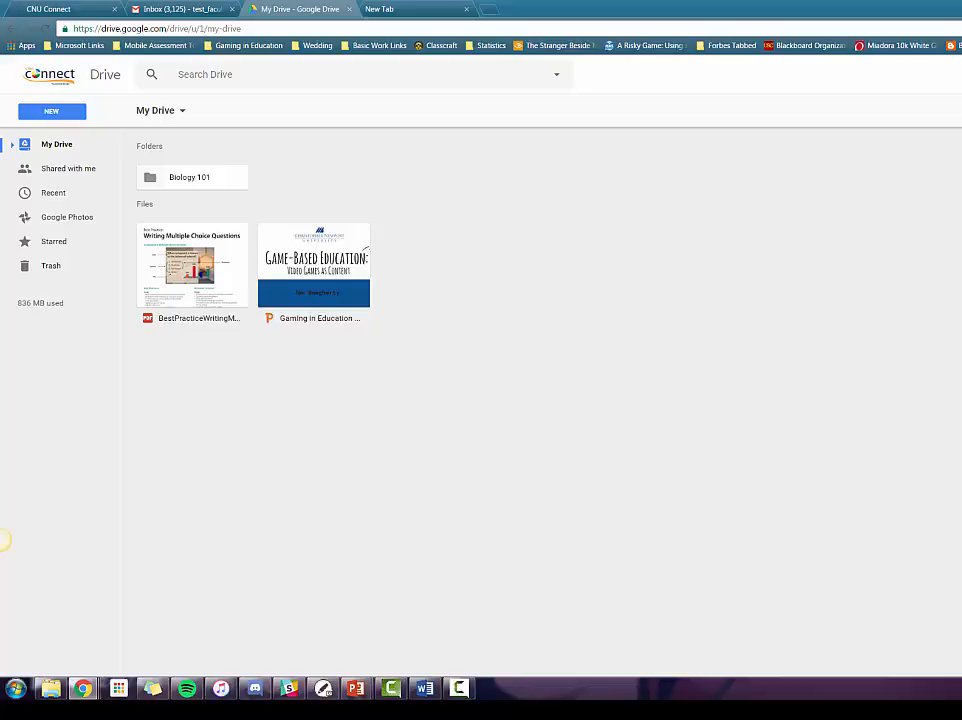
# Drag the four presentations from Wintertalk through PokemonPresentation into My Drive
pyautogui.click(49, 689)
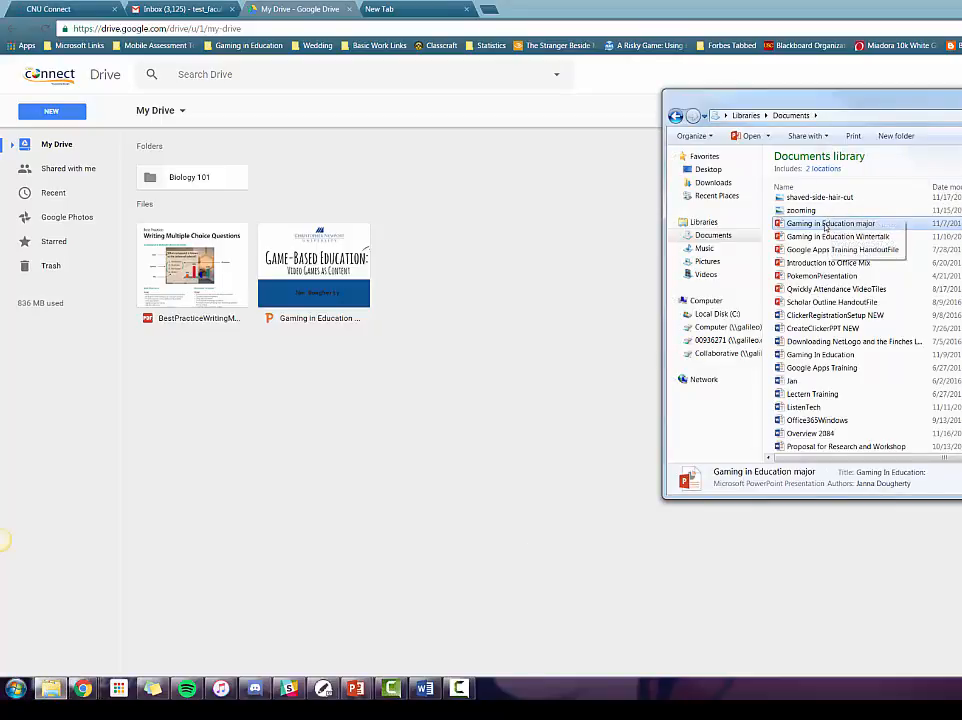
pyautogui.click(825, 225)
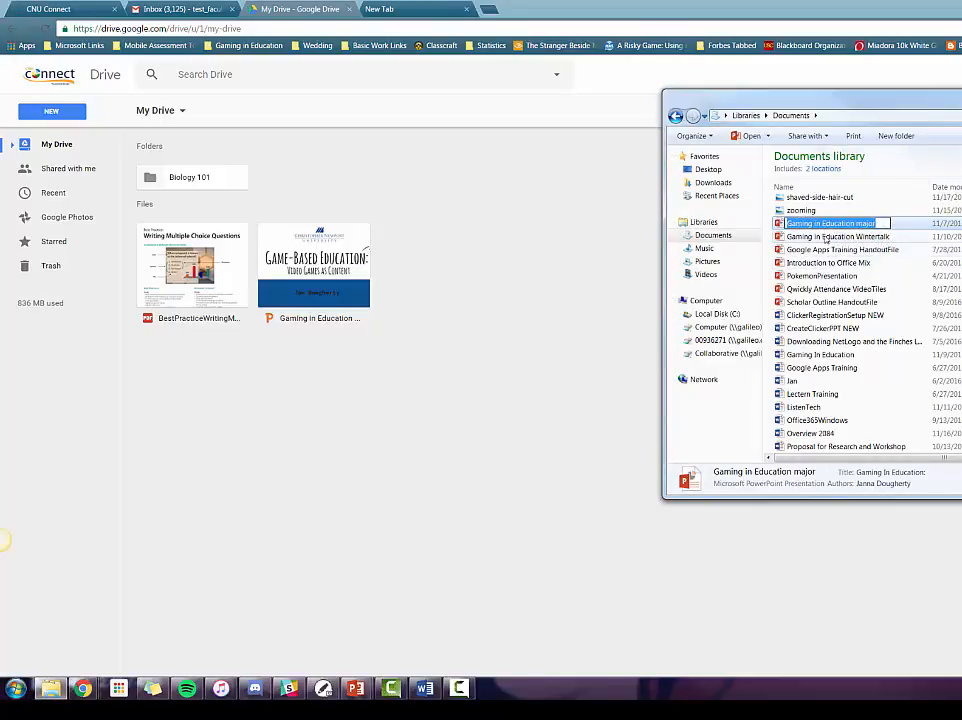
pyautogui.click(827, 237)
pyautogui.keyDown('shift'); pyautogui.click(827, 275); pyautogui.keyUp('shift')
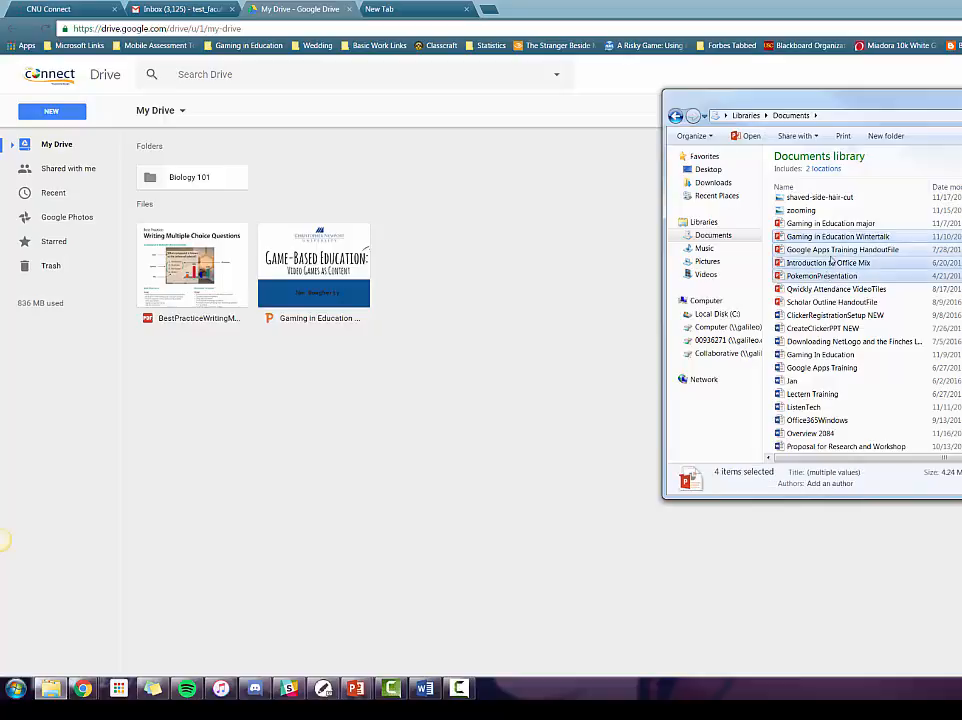
pyautogui.moveTo(827, 275); pyautogui.dragTo(507, 378)
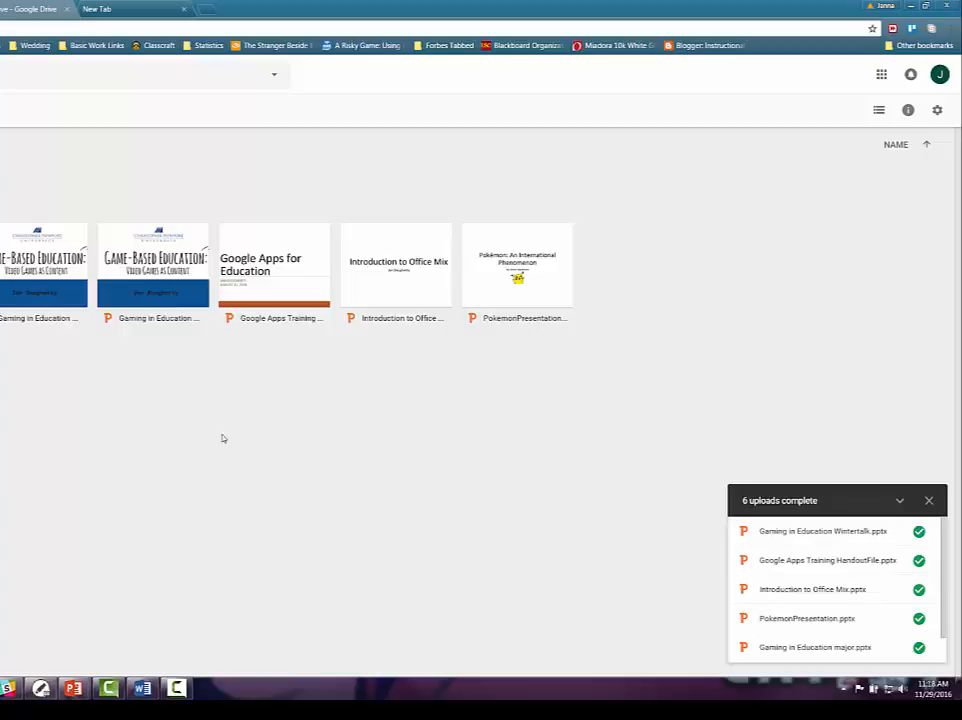
# Upload the Scholar Outline HandoutFile presentation into the Biology 101 folder and select it
pyautogui.doubleClick(275, 240)
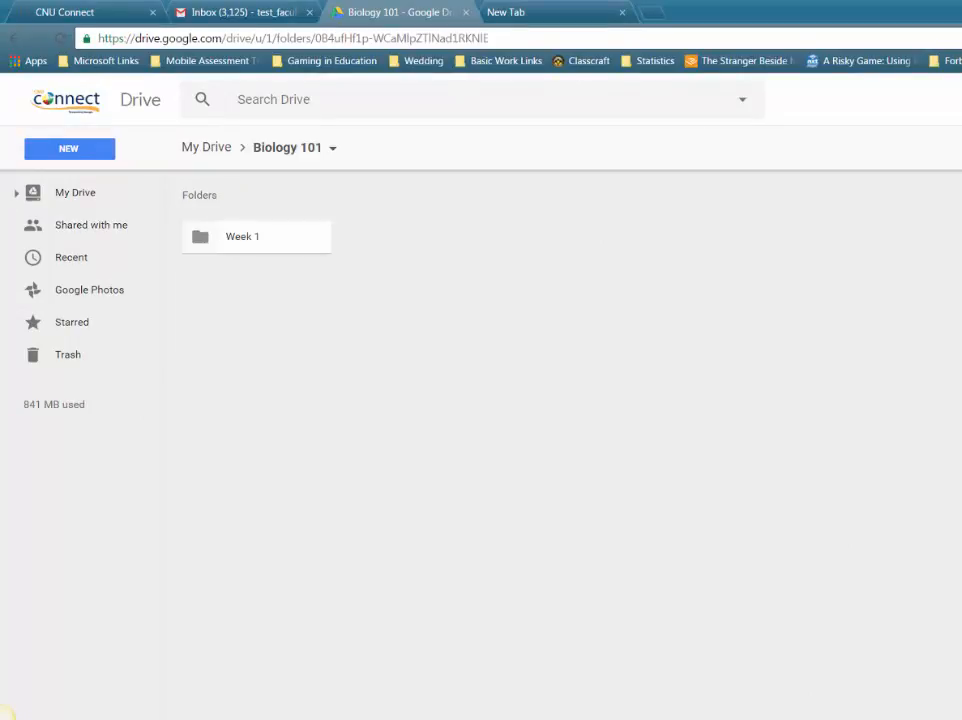
pyautogui.hotkey('alt', 'Tab')
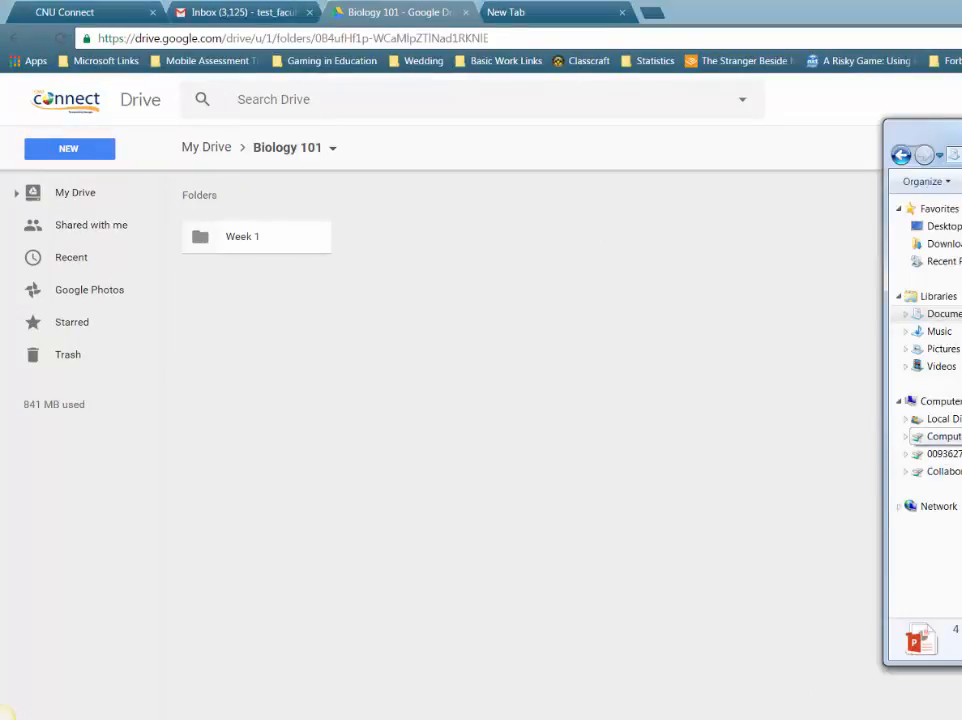
pyautogui.moveTo(919, 640); pyautogui.dragTo(674, 486)
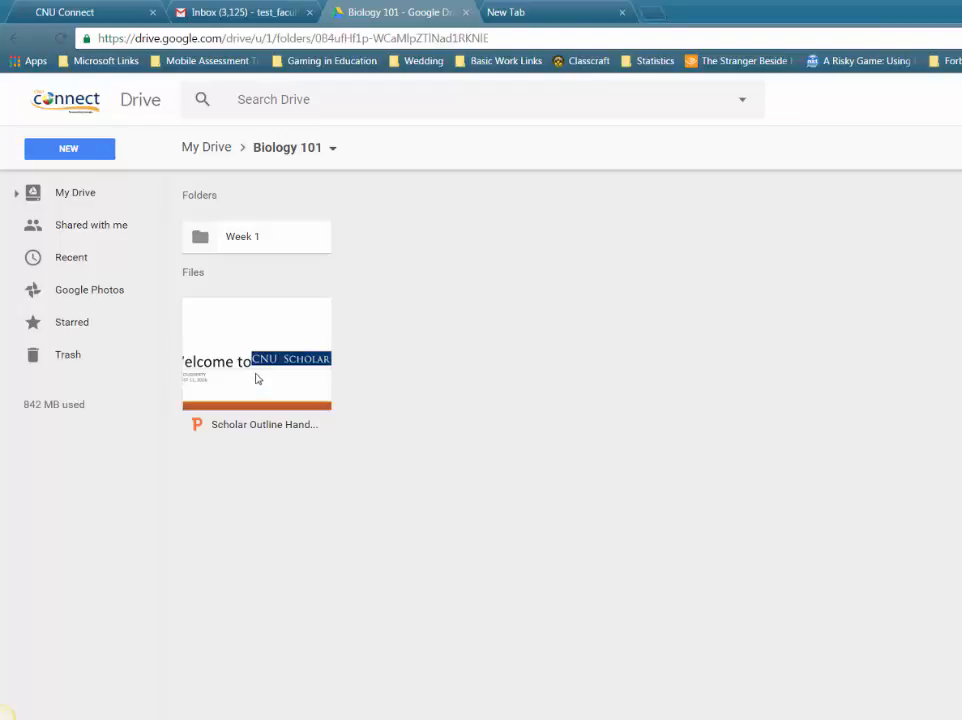
pyautogui.click(278, 334)
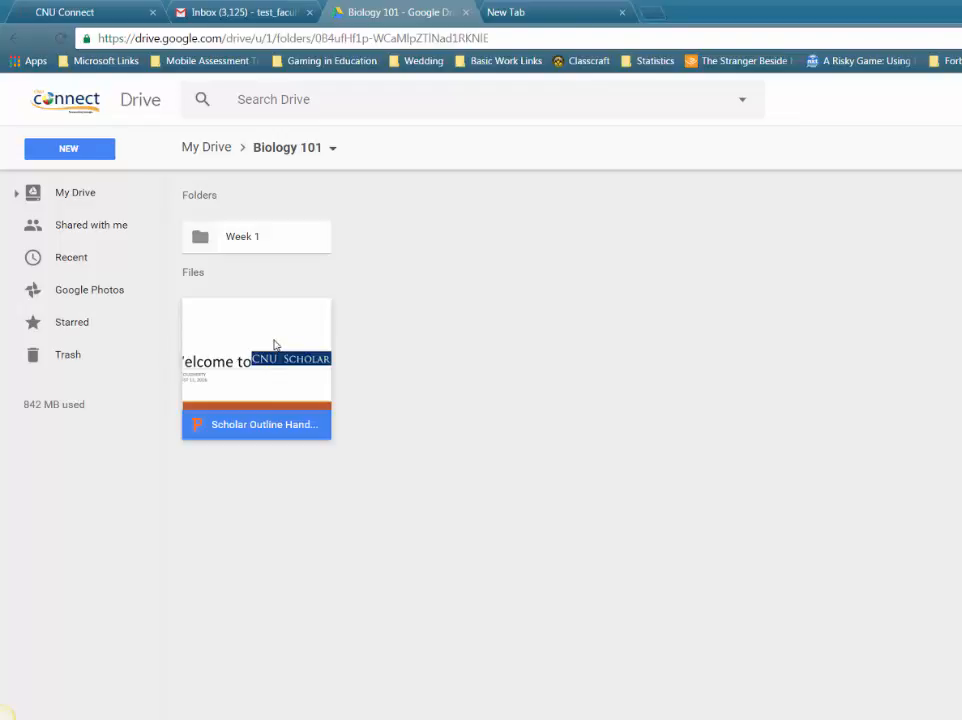
# Make a copy of the Scholar Outline presentation in Biology 101
pyautogui.rightClick(274, 345)
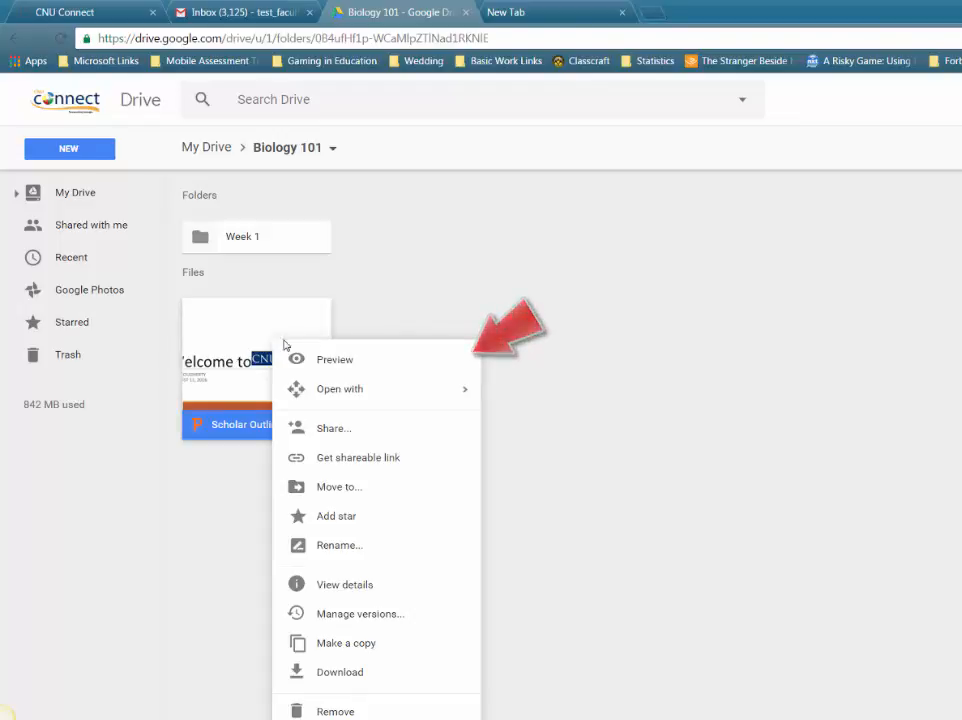
pyautogui.click(400, 650)
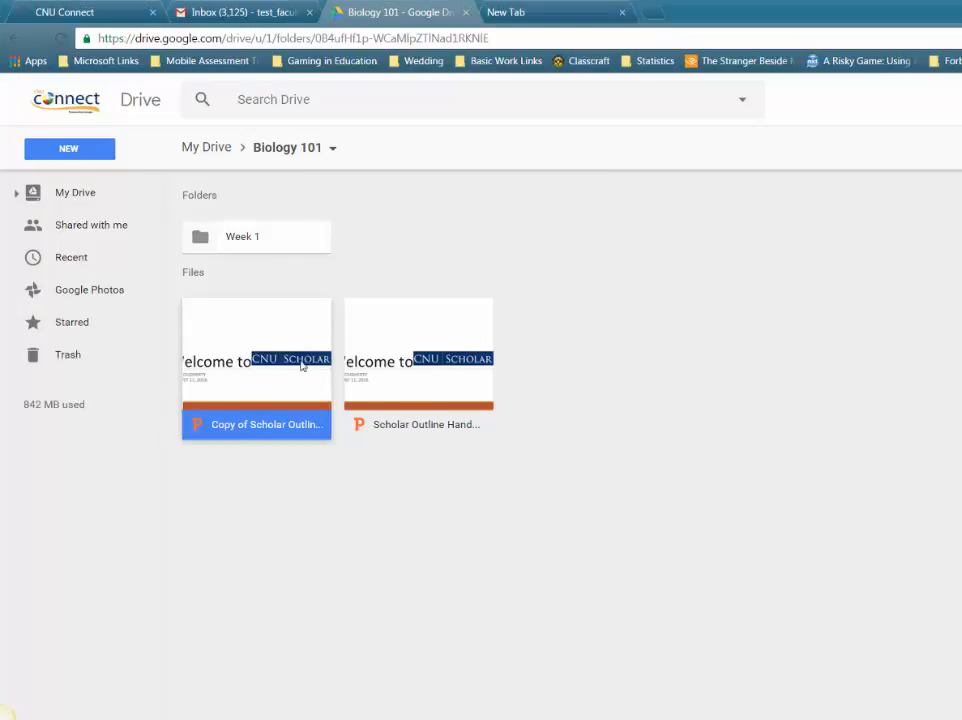
# Move the Copy of Scholar Outline into Week 1, confirm it there, and return to My Drive
pyautogui.moveTo(298, 354); pyautogui.dragTo(233, 241)
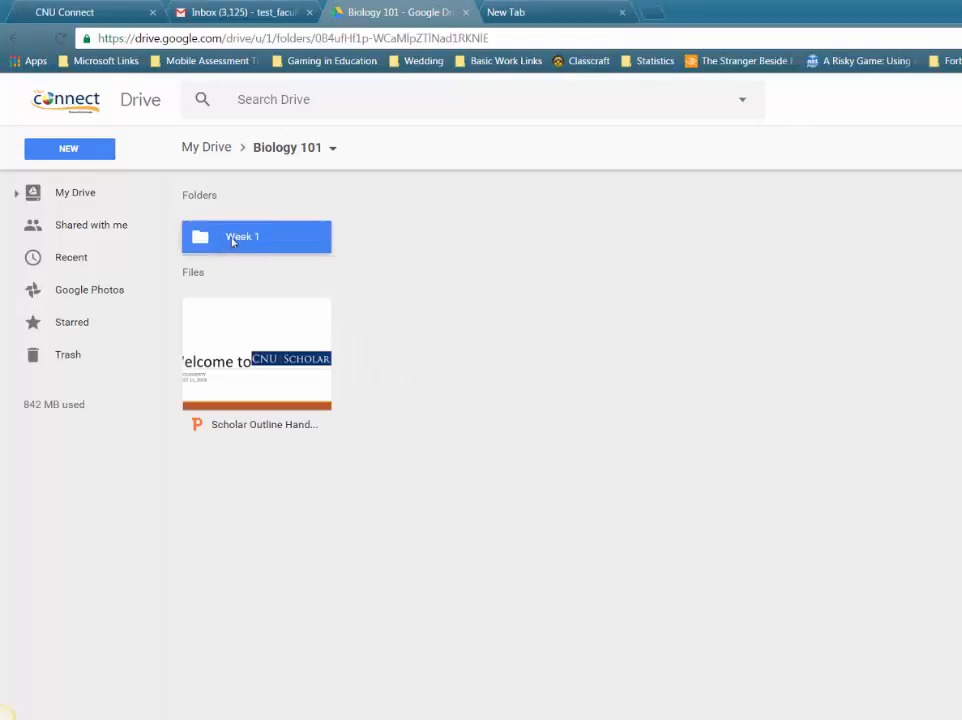
pyautogui.doubleClick(263, 243)
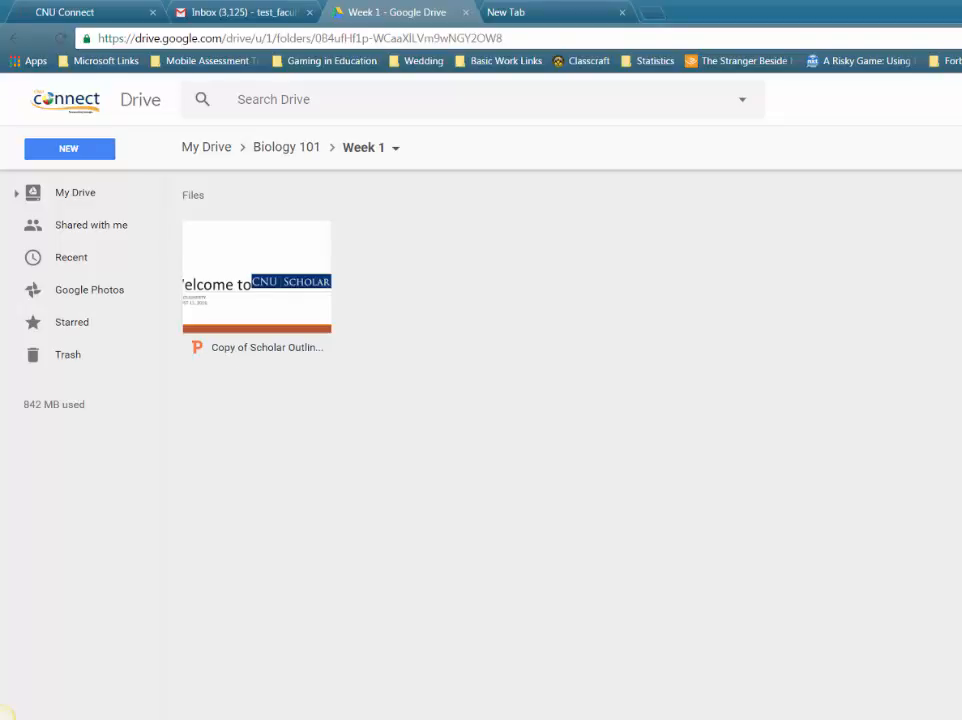
pyautogui.click(256, 300)
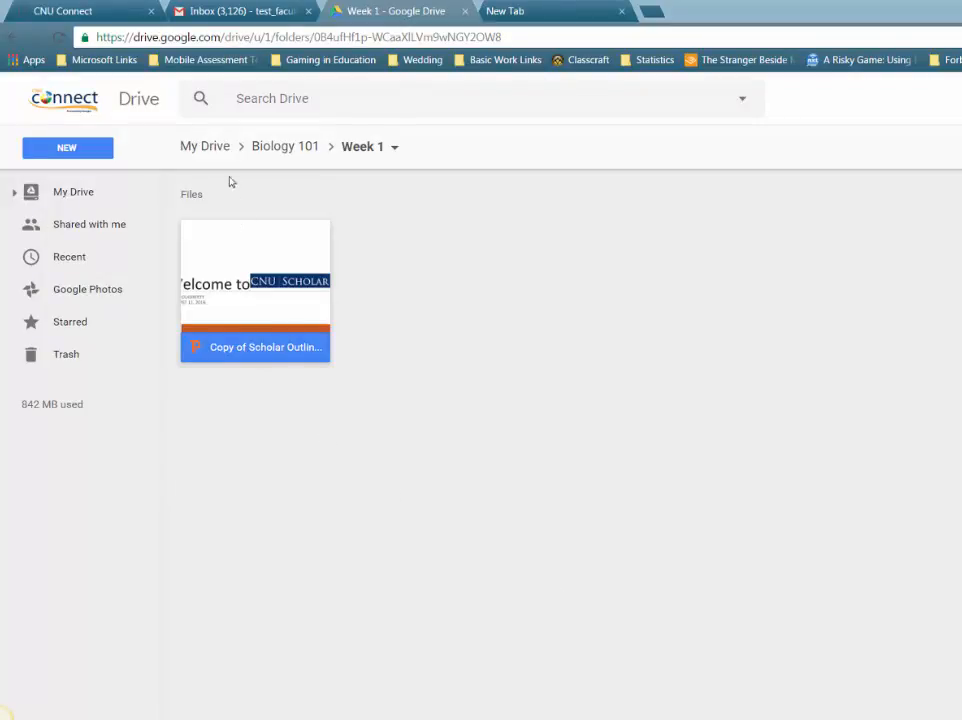
pyautogui.click(214, 148)
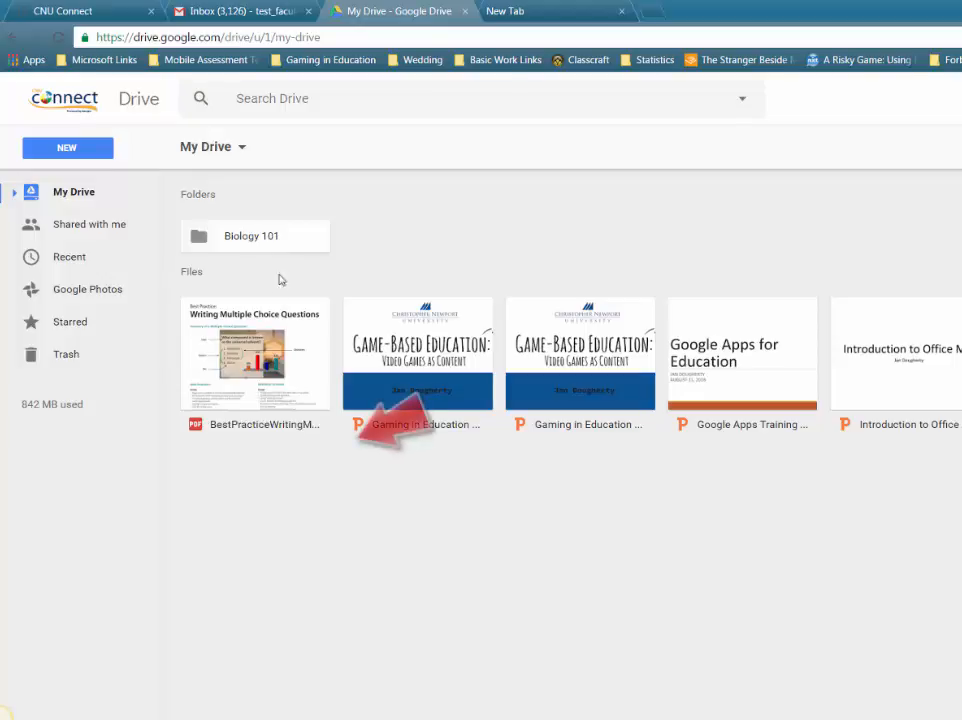
# Open the Share with others dialog for the BestPracticeWritingMultipleChoice PDF
pyautogui.click(263, 323)
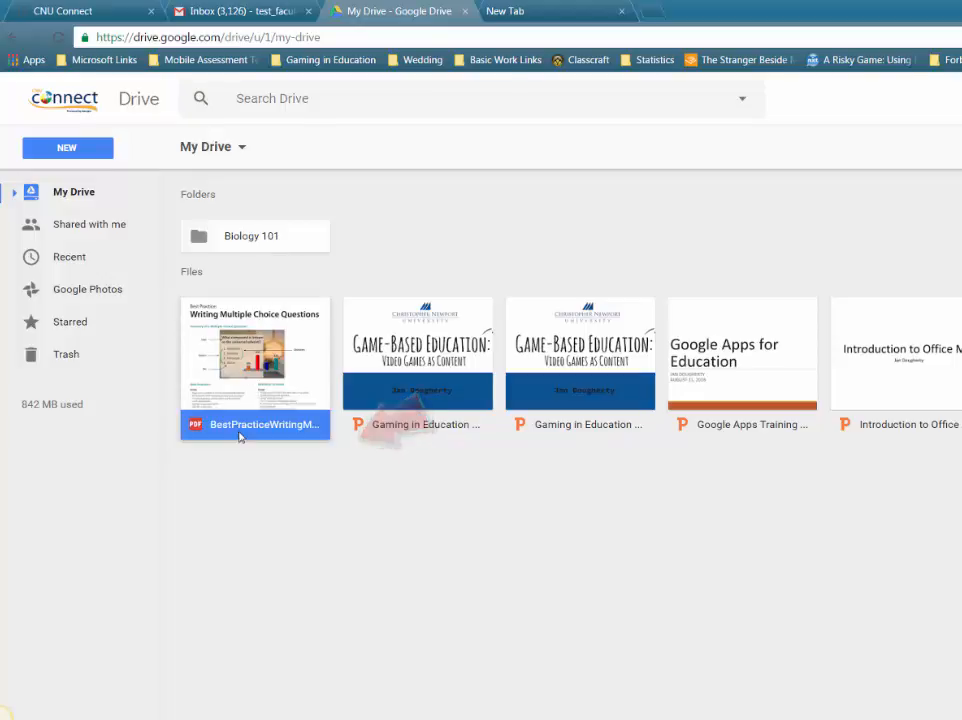
pyautogui.rightClick(276, 361)
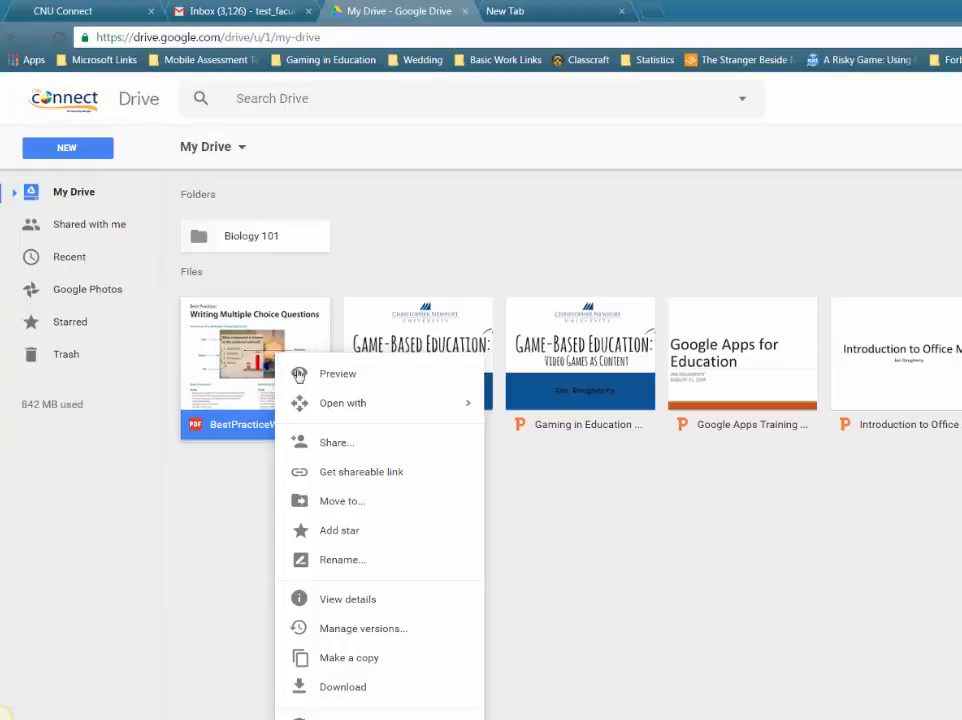
pyautogui.click(335, 442)
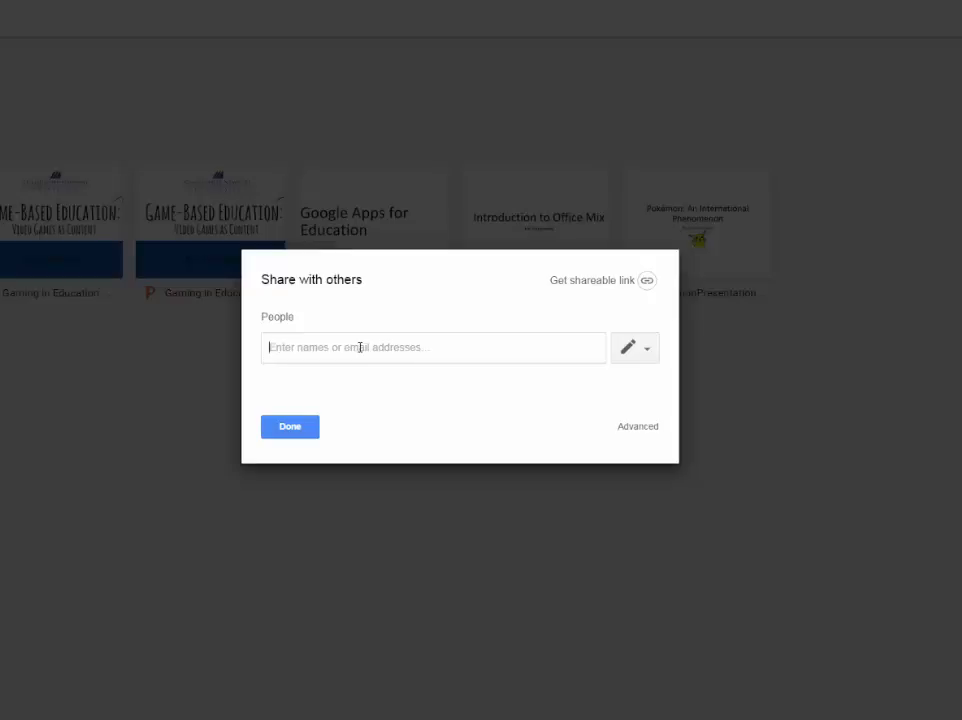
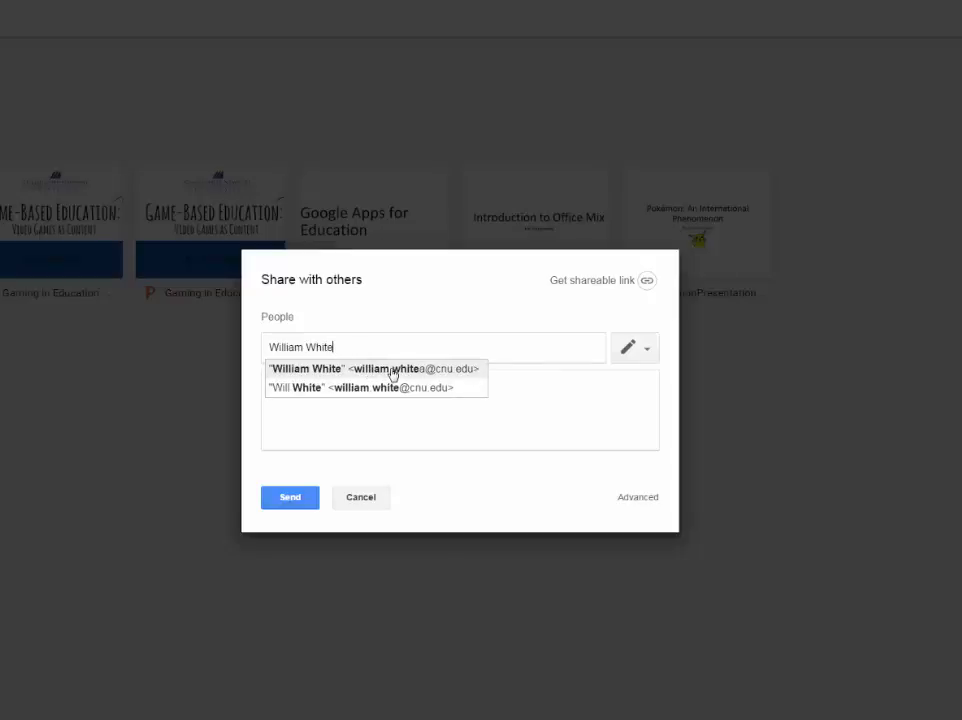
# Add the colleague as a recipient with Can edit access and the note 'For today's video'
pyautogui.click(392, 369)
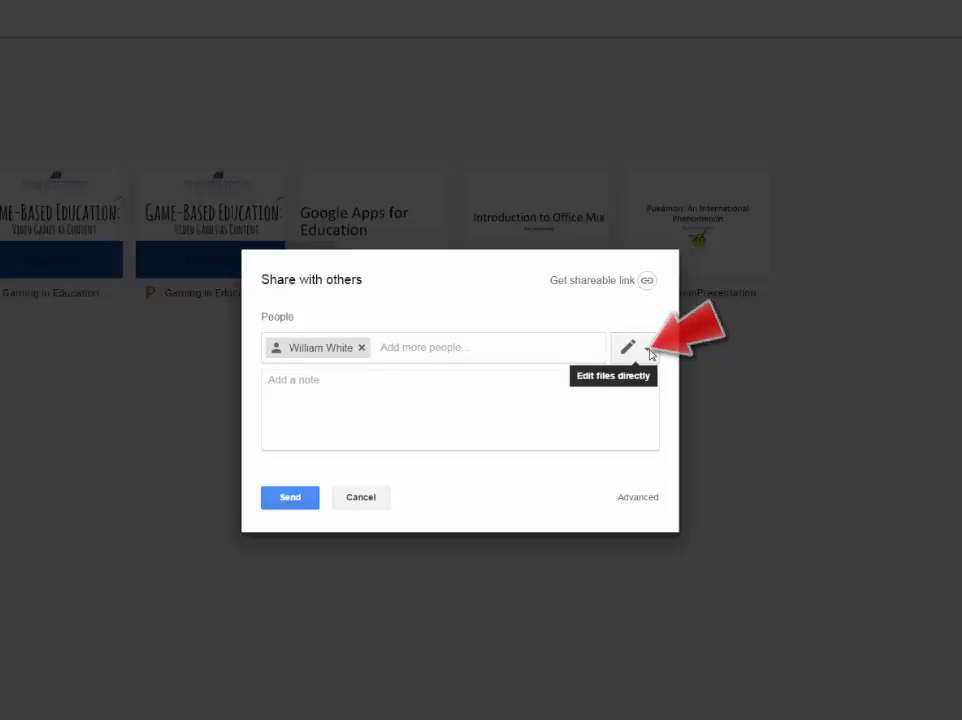
pyautogui.click(648, 351)
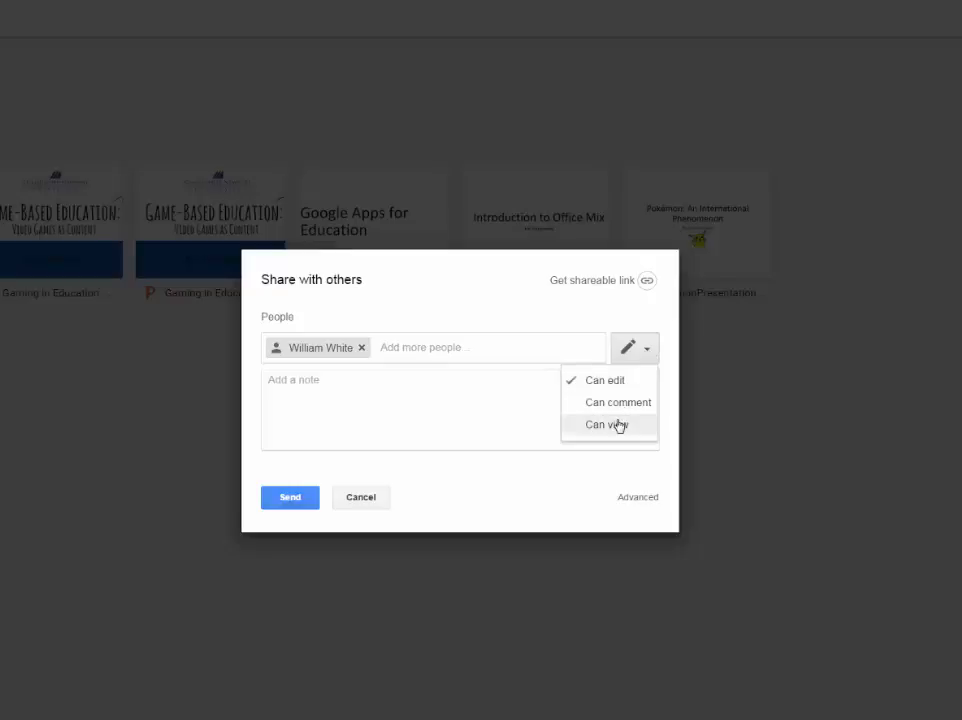
pyautogui.click(619, 425)
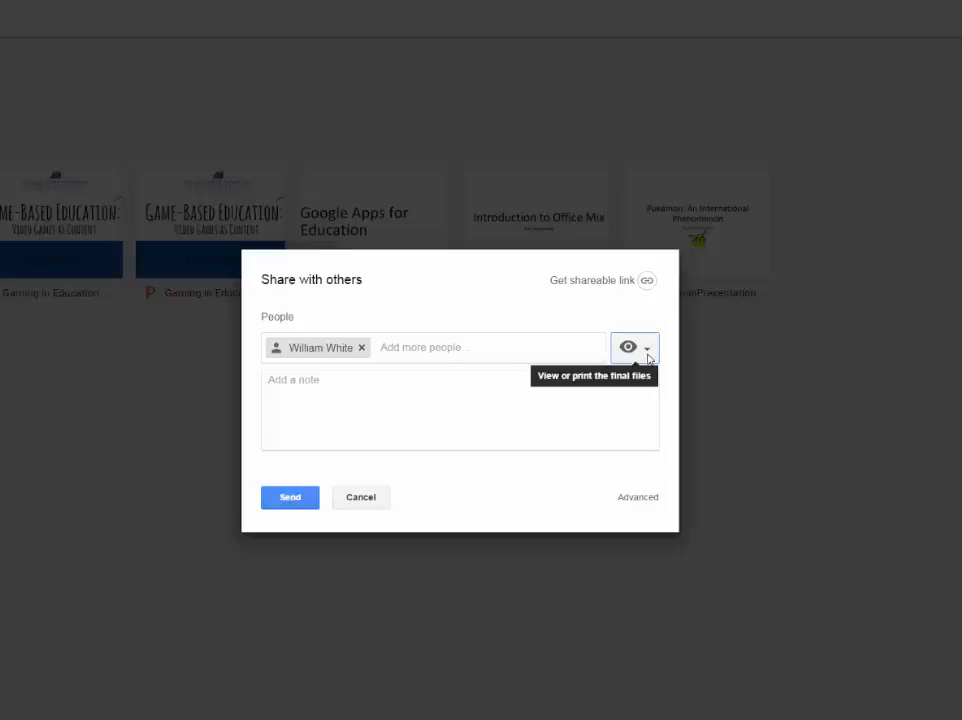
pyautogui.click(647, 358)
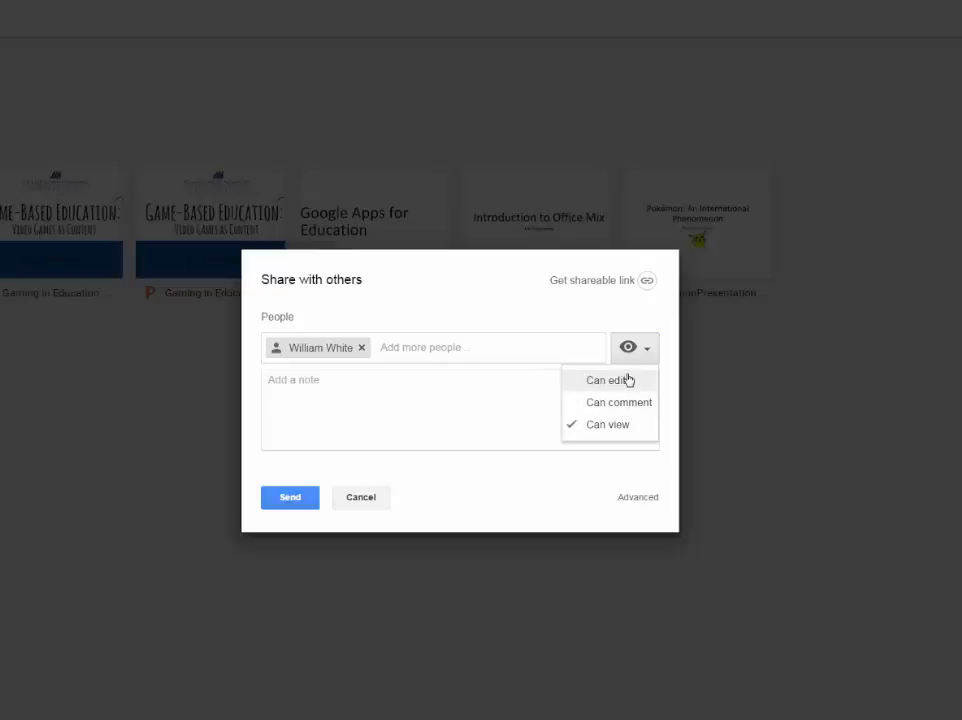
pyautogui.click(622, 381)
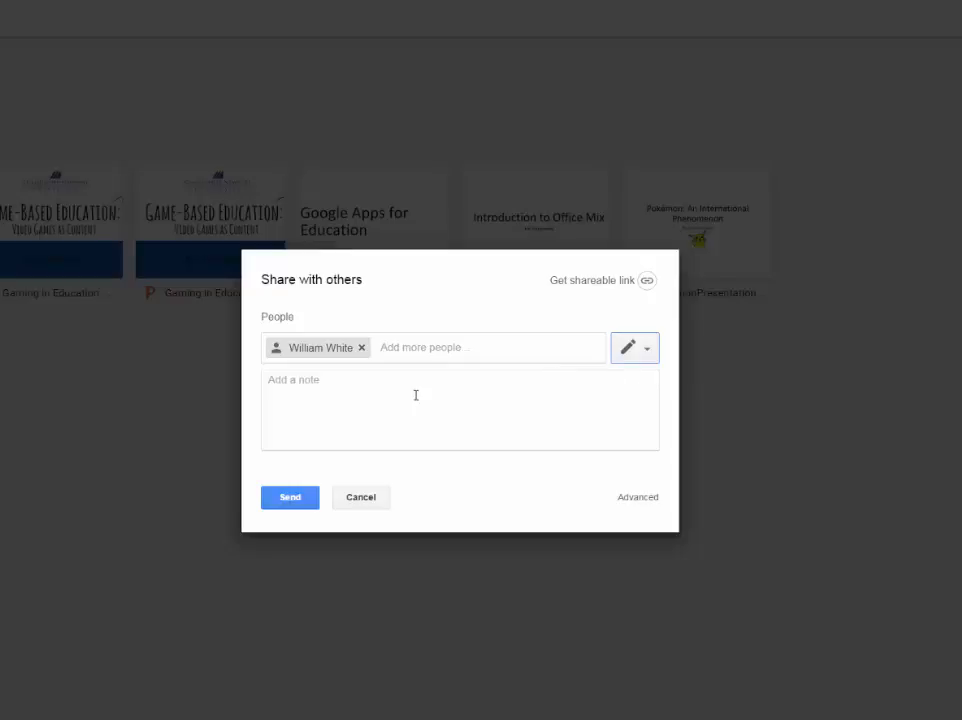
pyautogui.click(415, 395)
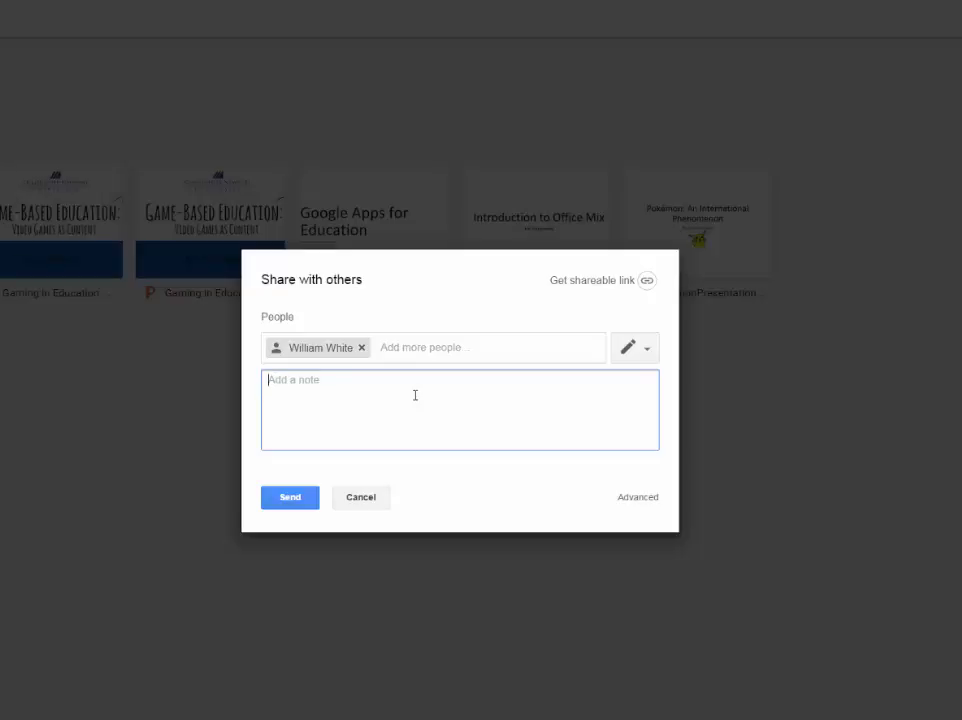
pyautogui.write("For today's video")
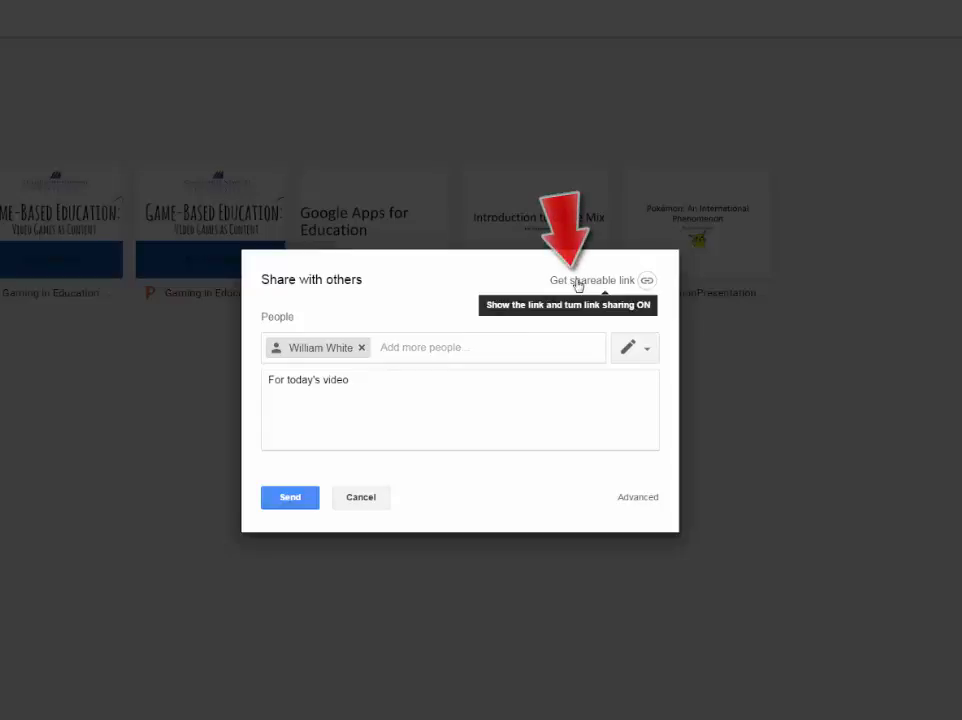
# Turn on link sharing for the PDF, keeping 'can view' for anyone at Christopher Newport University
pyautogui.click(577, 283)
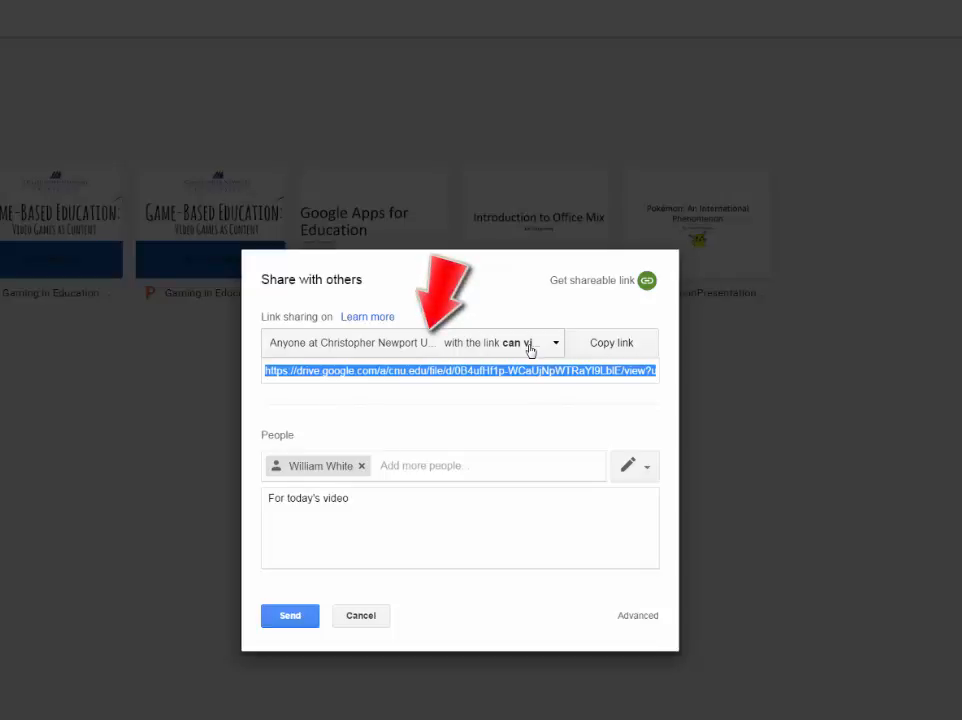
pyautogui.click(530, 345)
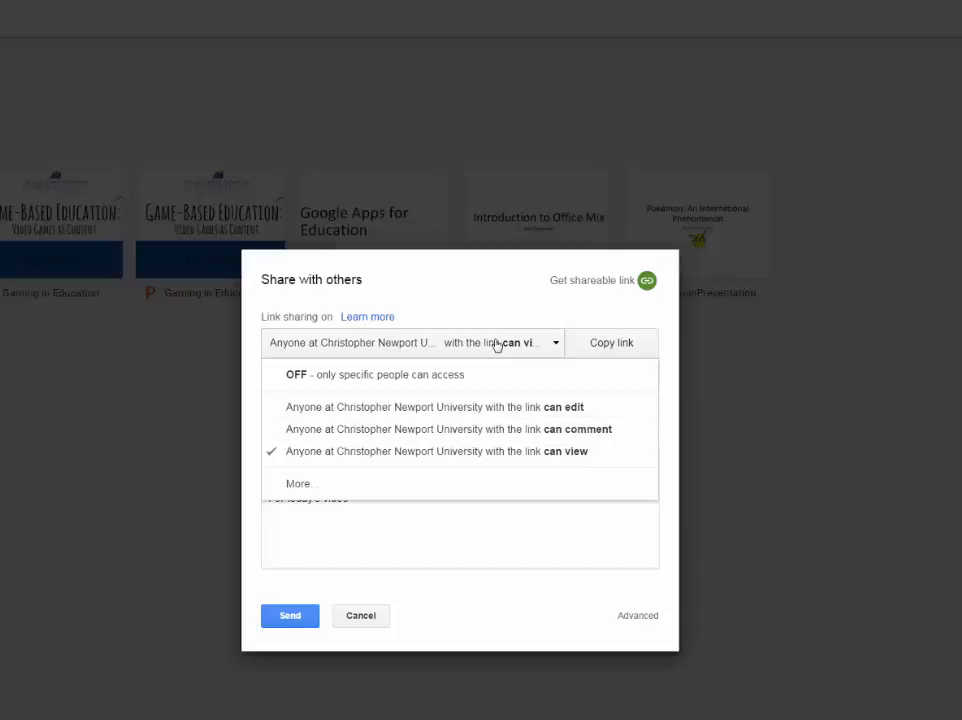
pyautogui.press('Escape')
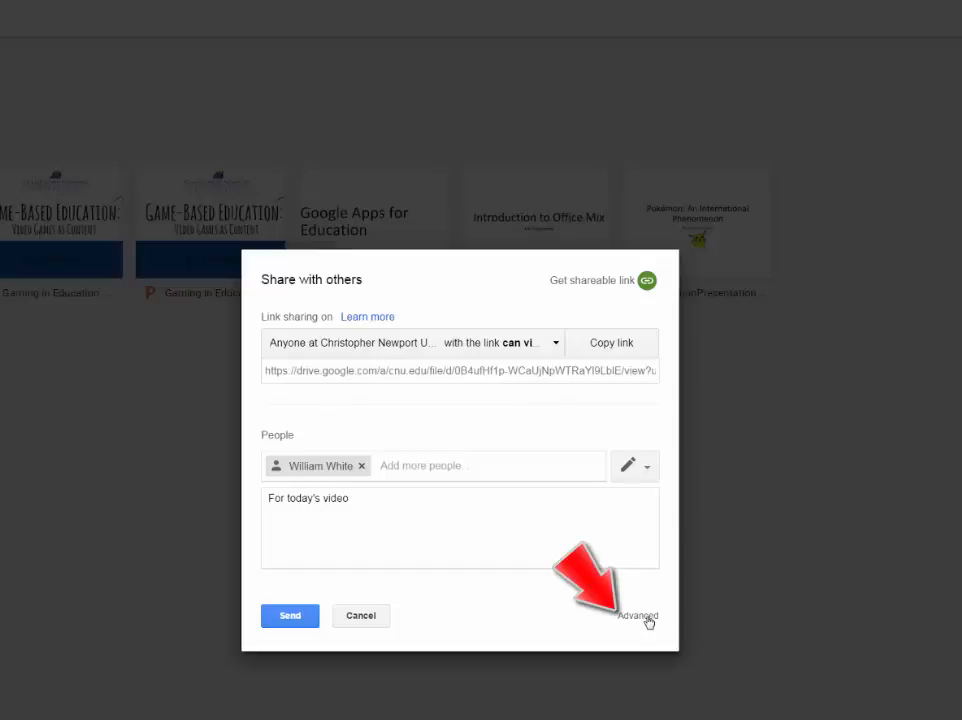
# Change the PDF's link access to 'On - Anyone with the link' with Can view, and save
pyautogui.click(640, 616)
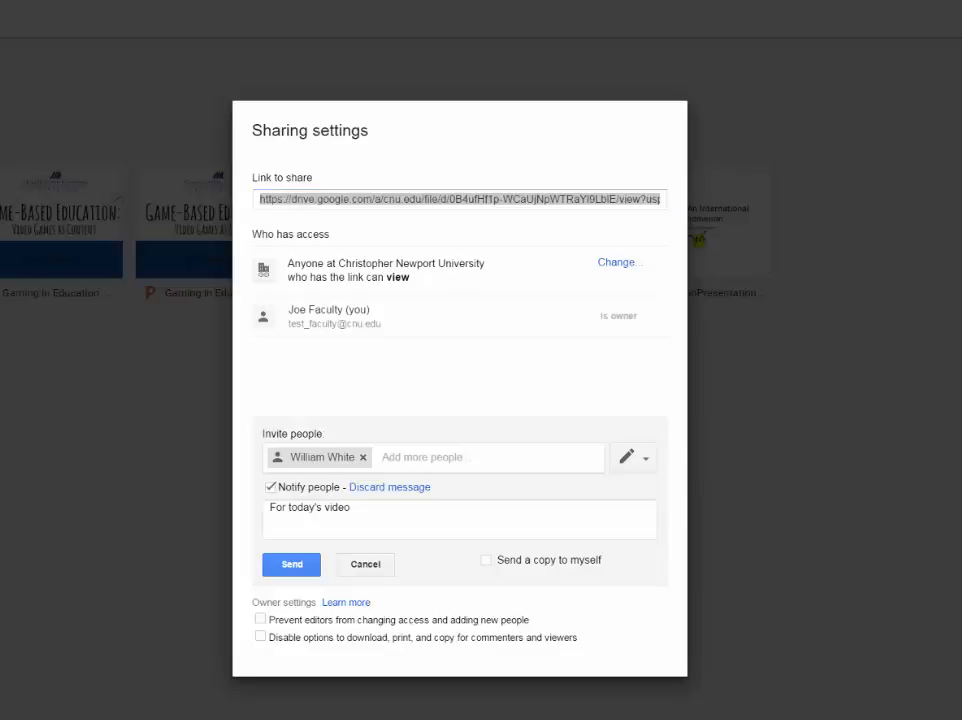
pyautogui.click(617, 264)
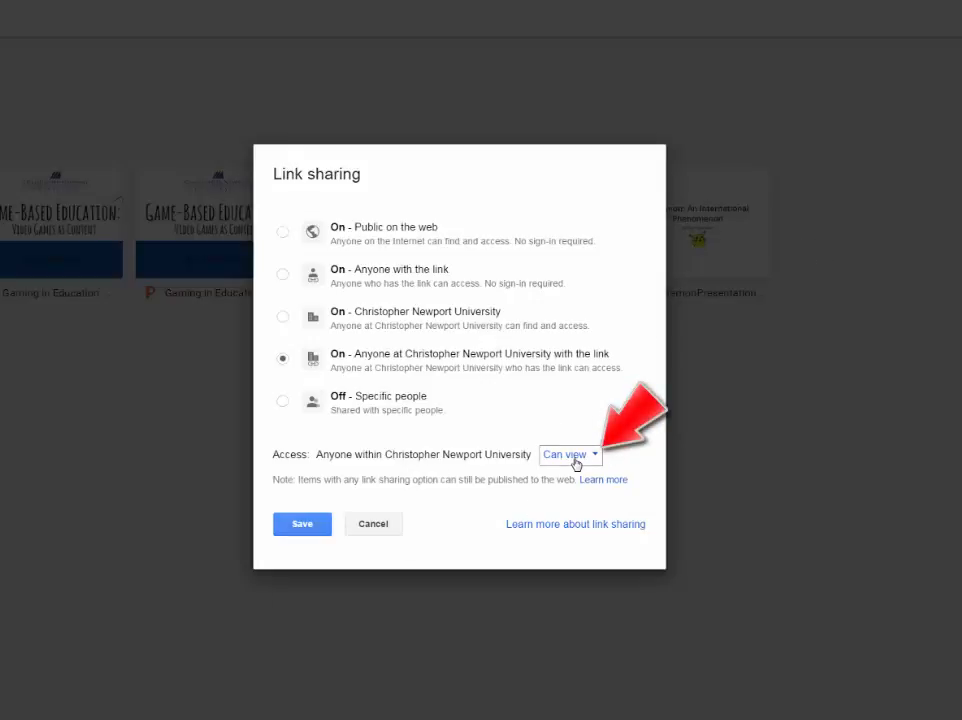
pyautogui.click(598, 457)
pyautogui.click(598, 458)
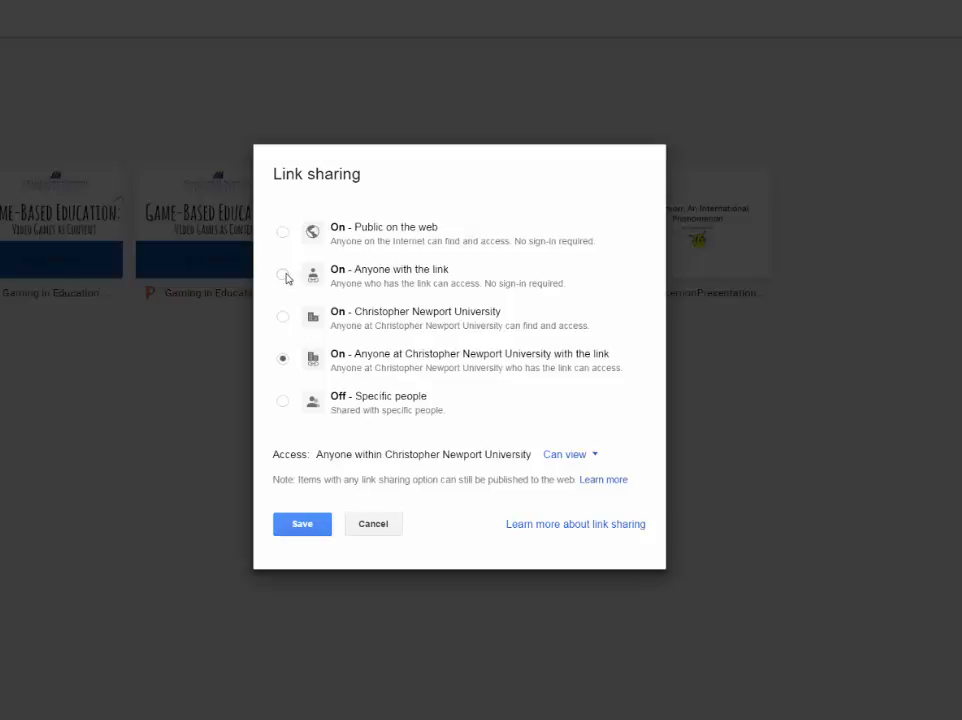
pyautogui.click(287, 277)
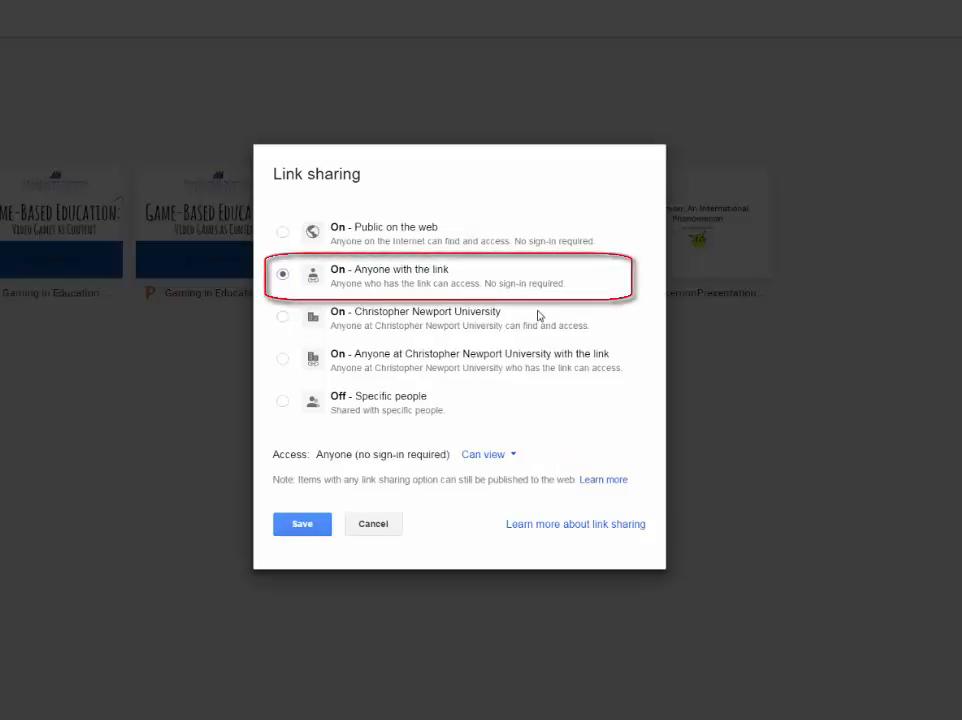
pyautogui.click(306, 531)
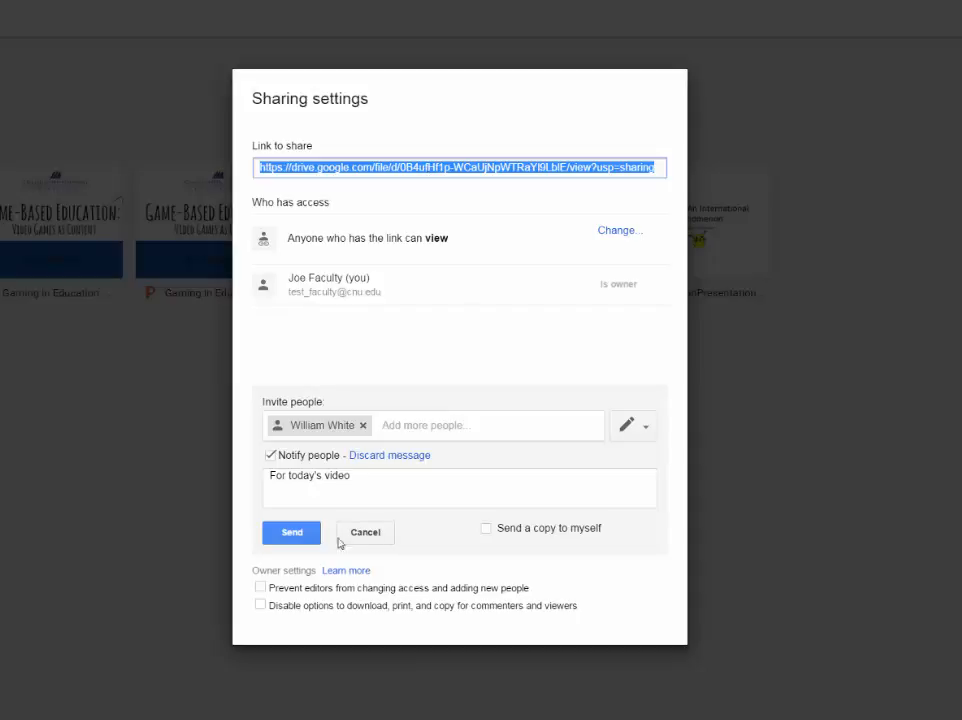
# Discard the pending invitation and close Sharing settings, returning to My Drive
pyautogui.click(355, 531)
pyautogui.click(300, 546)
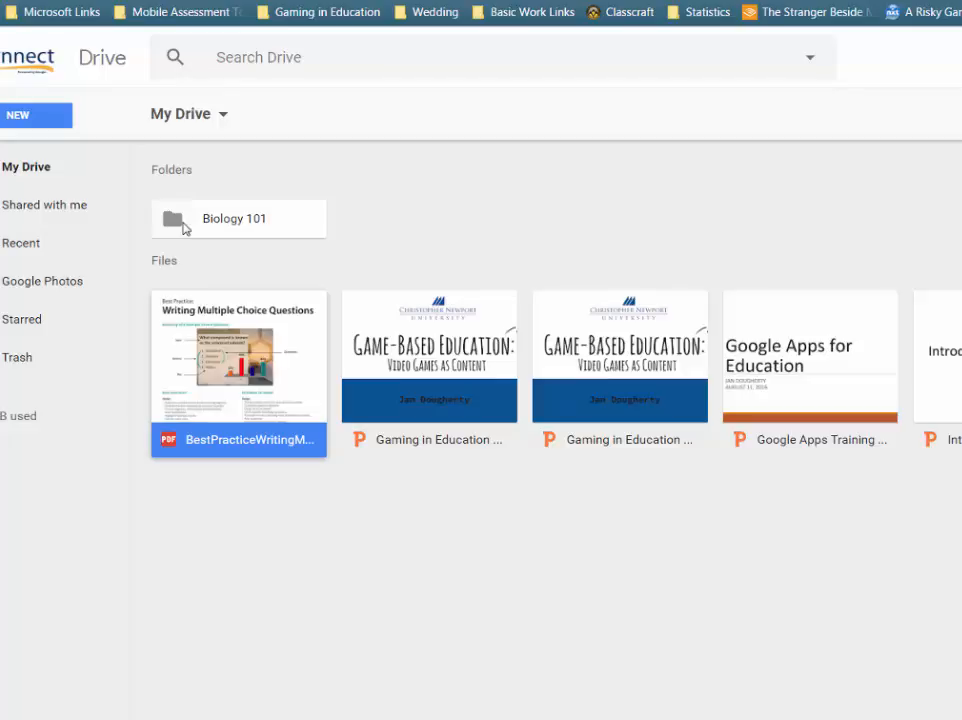
# Share the Biology 101 folder with a colleague chosen from suggested contacts and send the invitation
pyautogui.rightClick(185, 223)
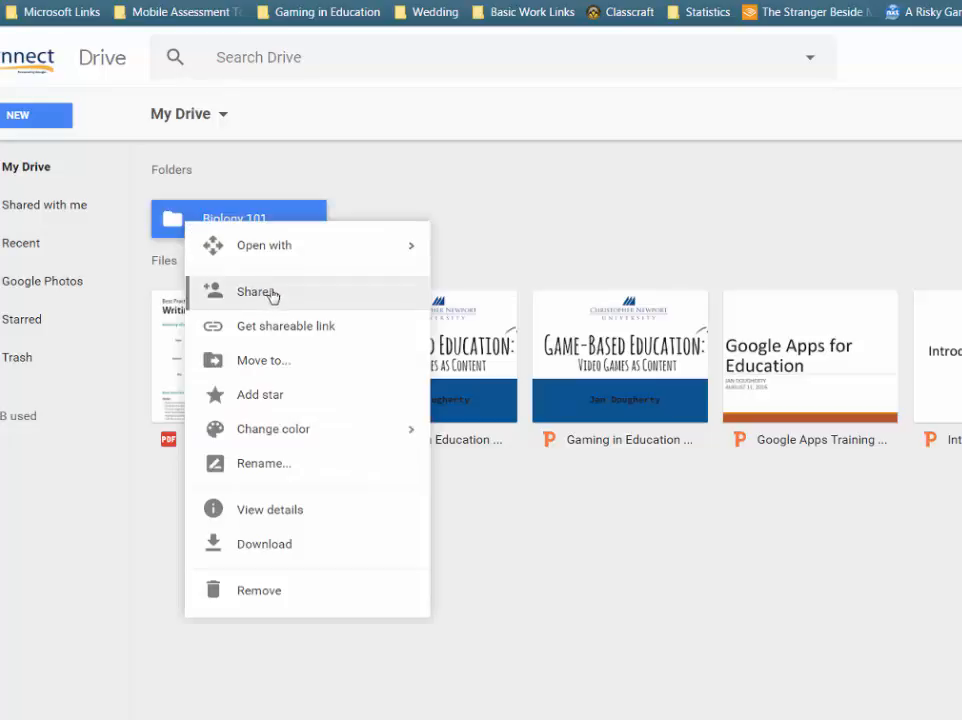
pyautogui.click(262, 294)
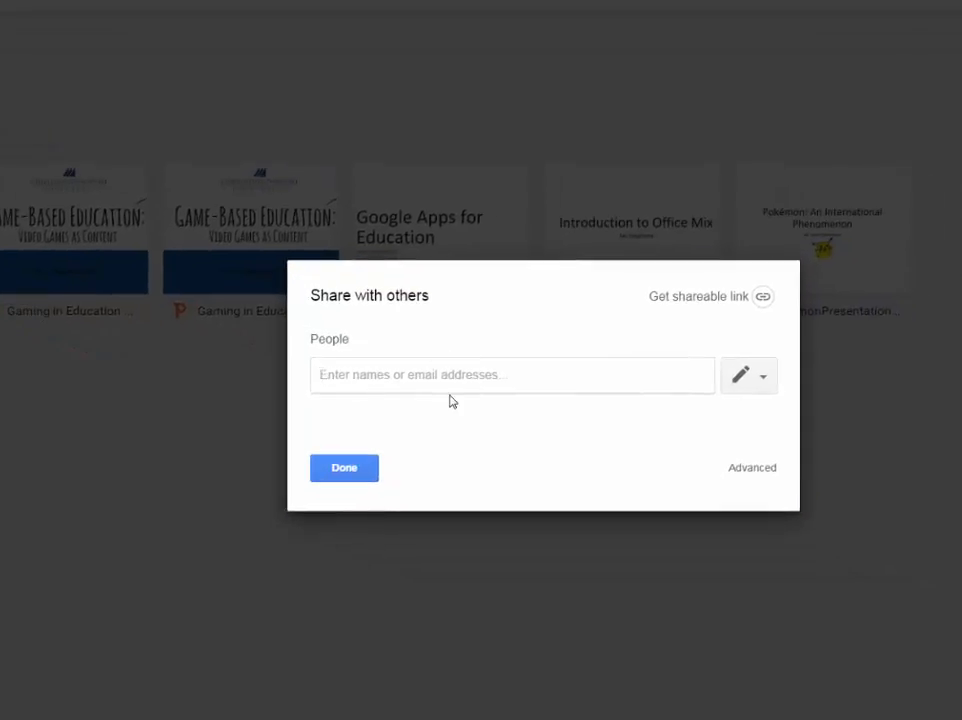
pyautogui.write('Janna')
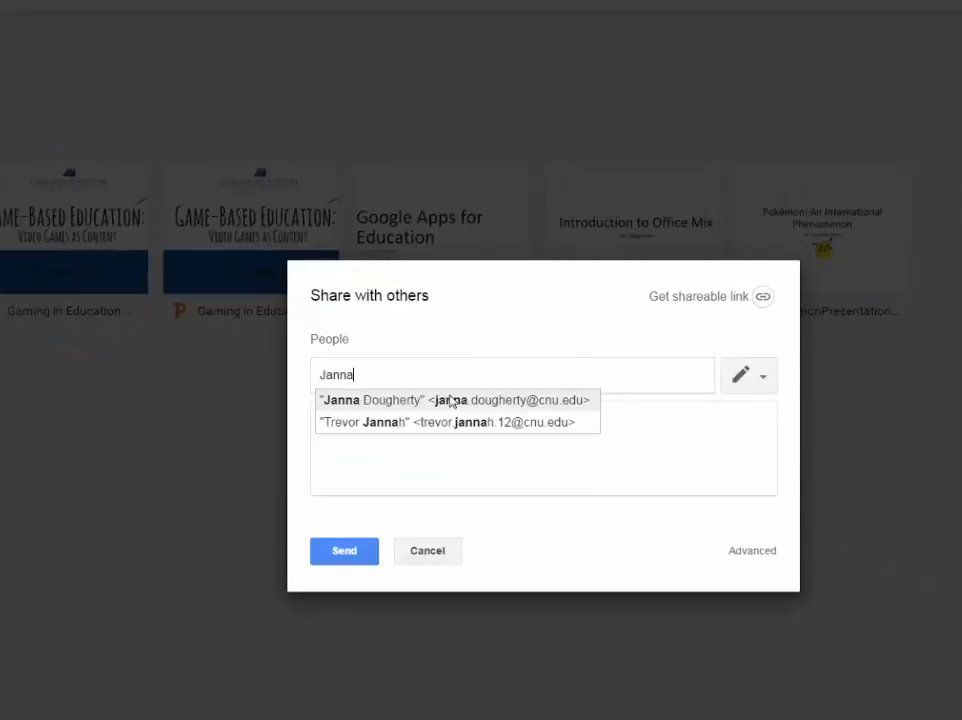
pyautogui.click(451, 399)
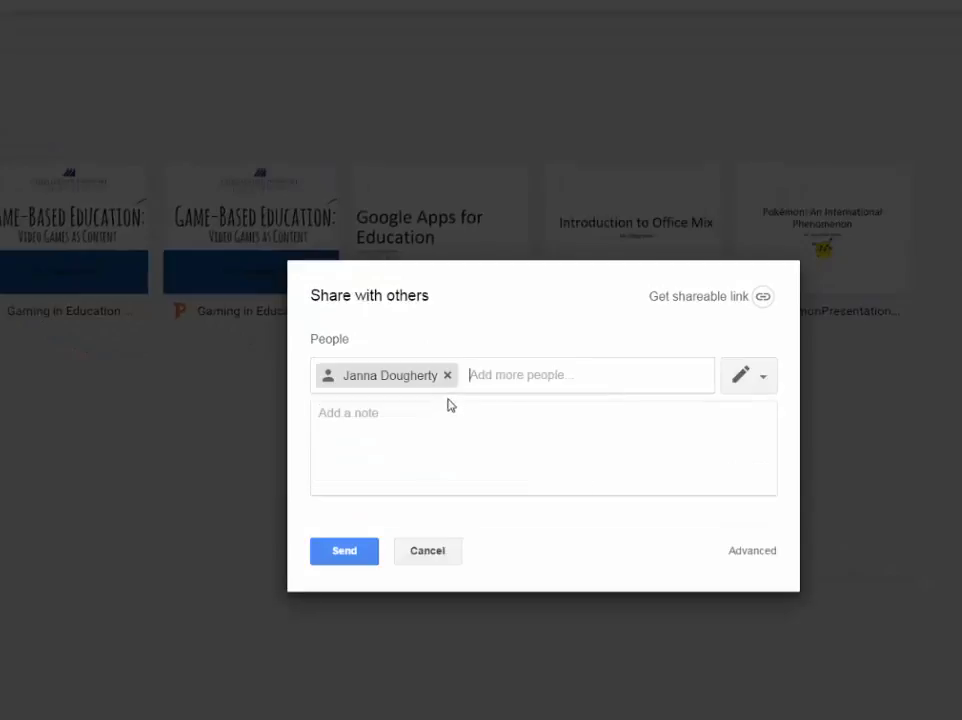
pyautogui.click(353, 552)
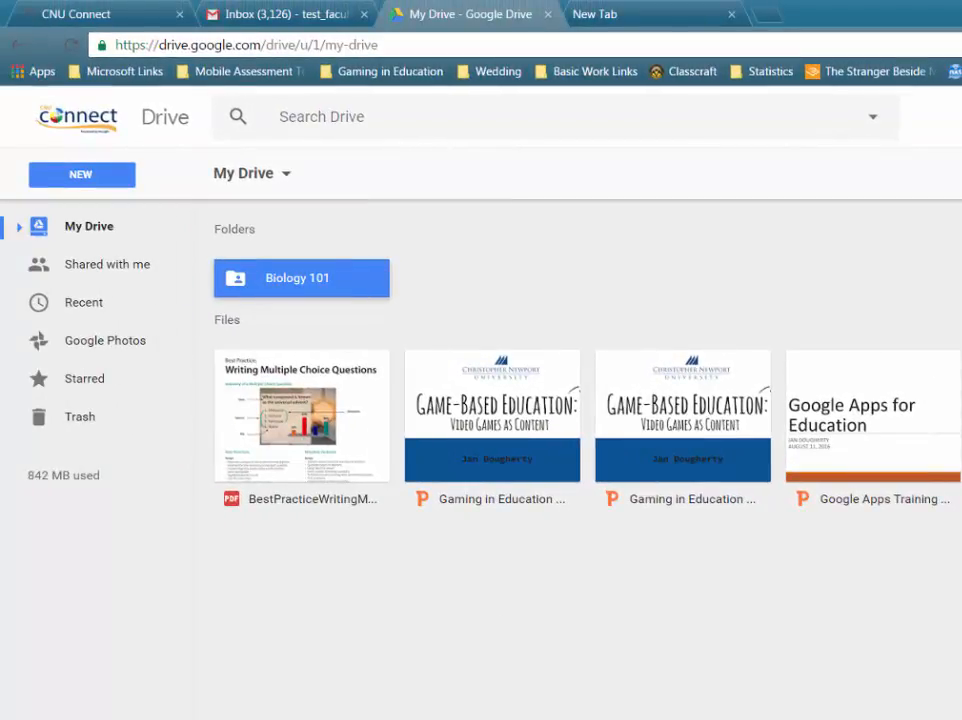
# Open the Biology 101 folder and drag the Google Apps Training PowerPoint into it from the desktop
pyautogui.click(397, 350)
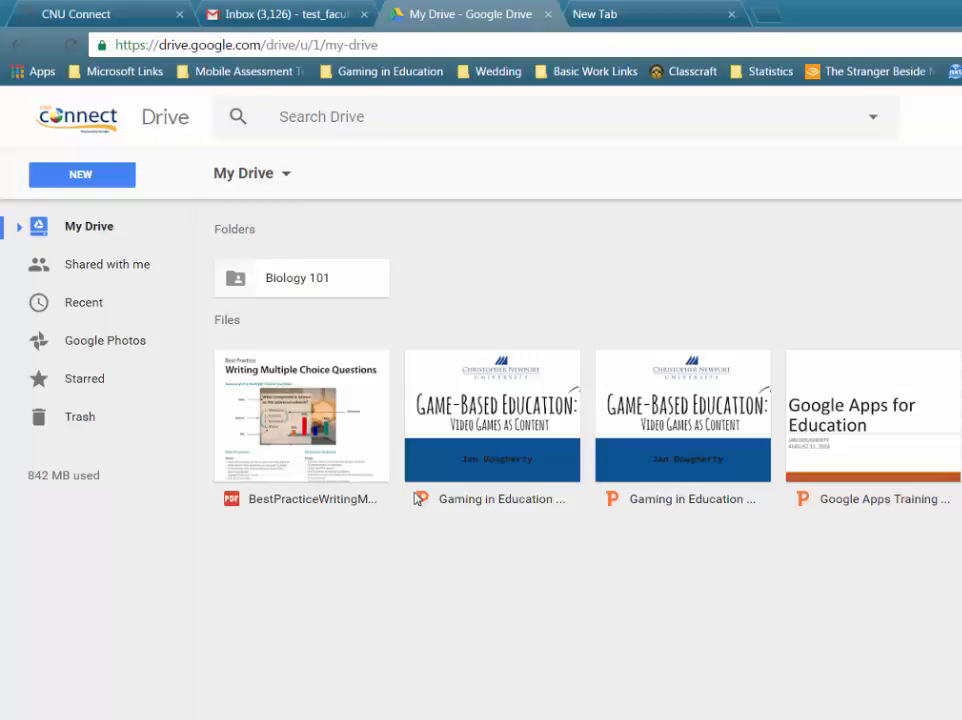
pyautogui.click(329, 282)
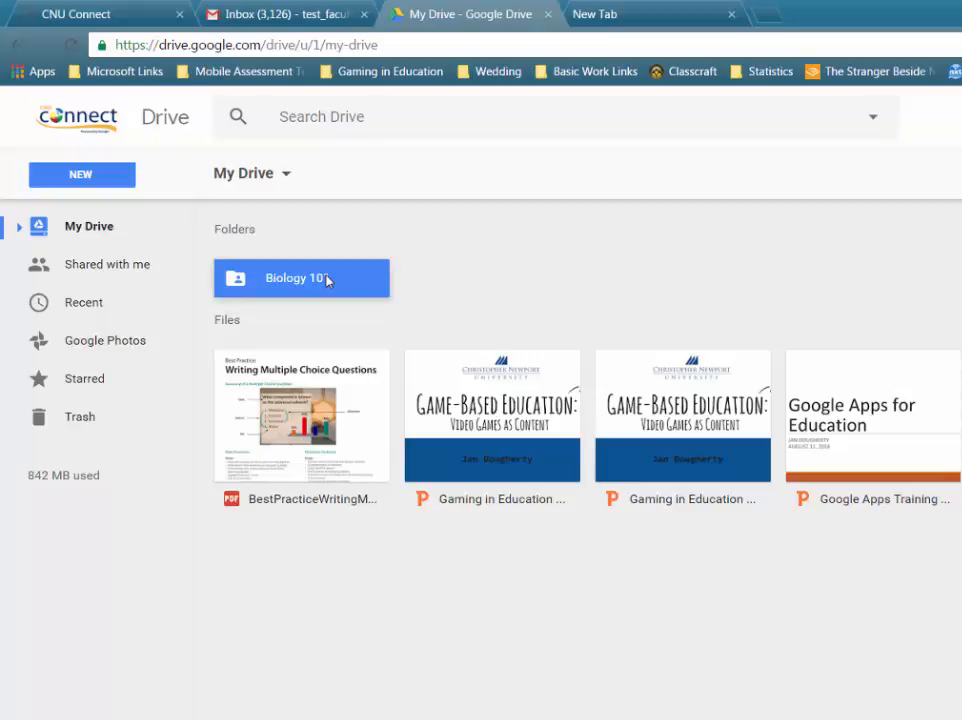
pyautogui.doubleClick(328, 281)
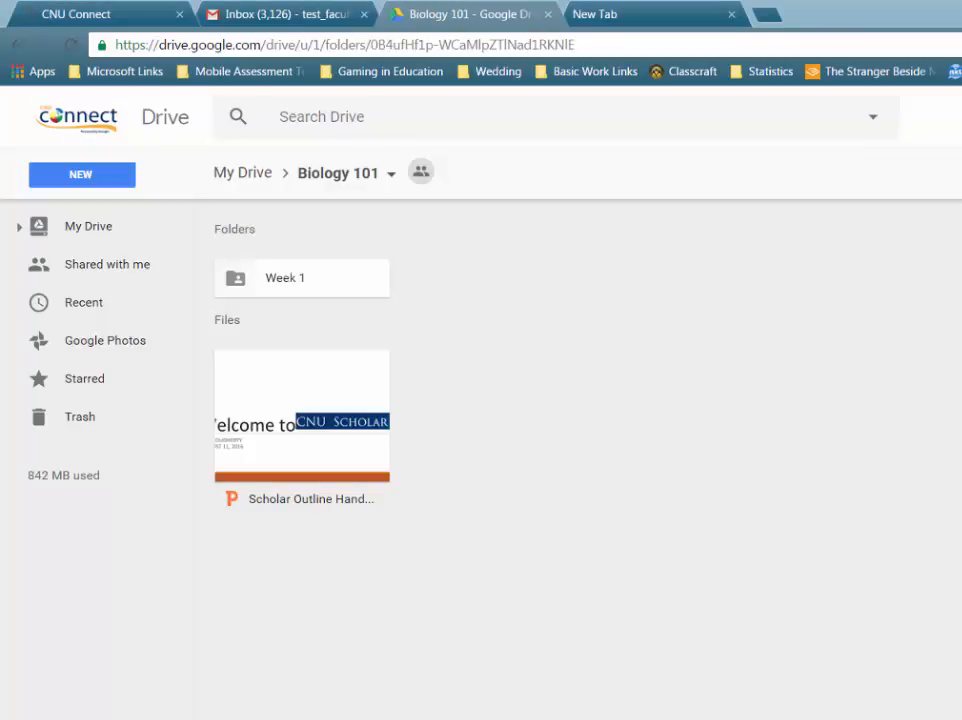
pyautogui.moveTo(961, 535); pyautogui.dragTo(578, 554)
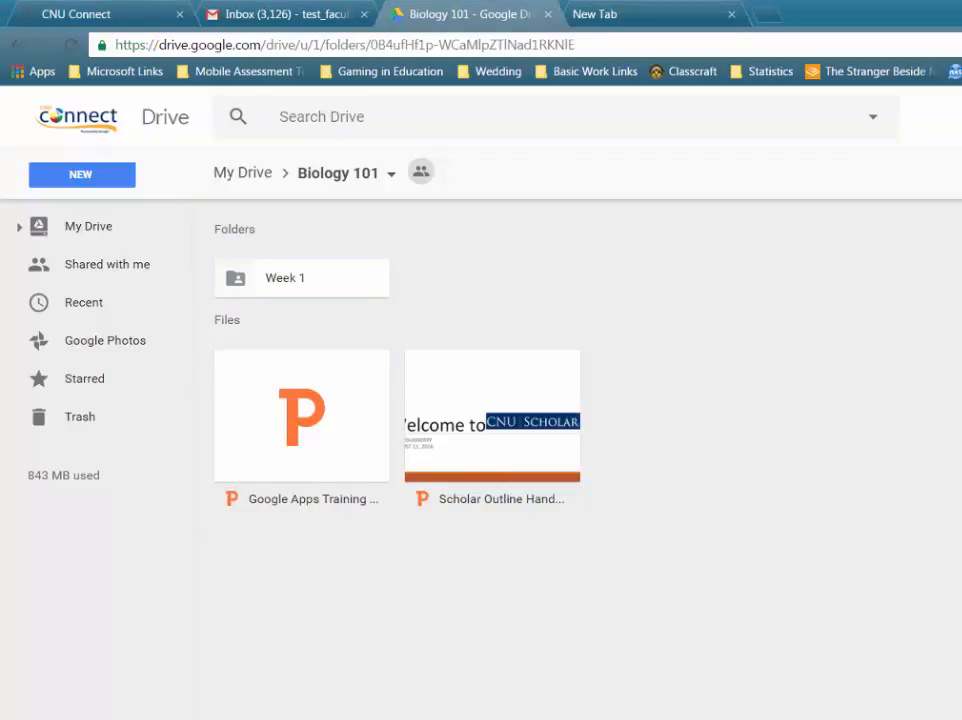